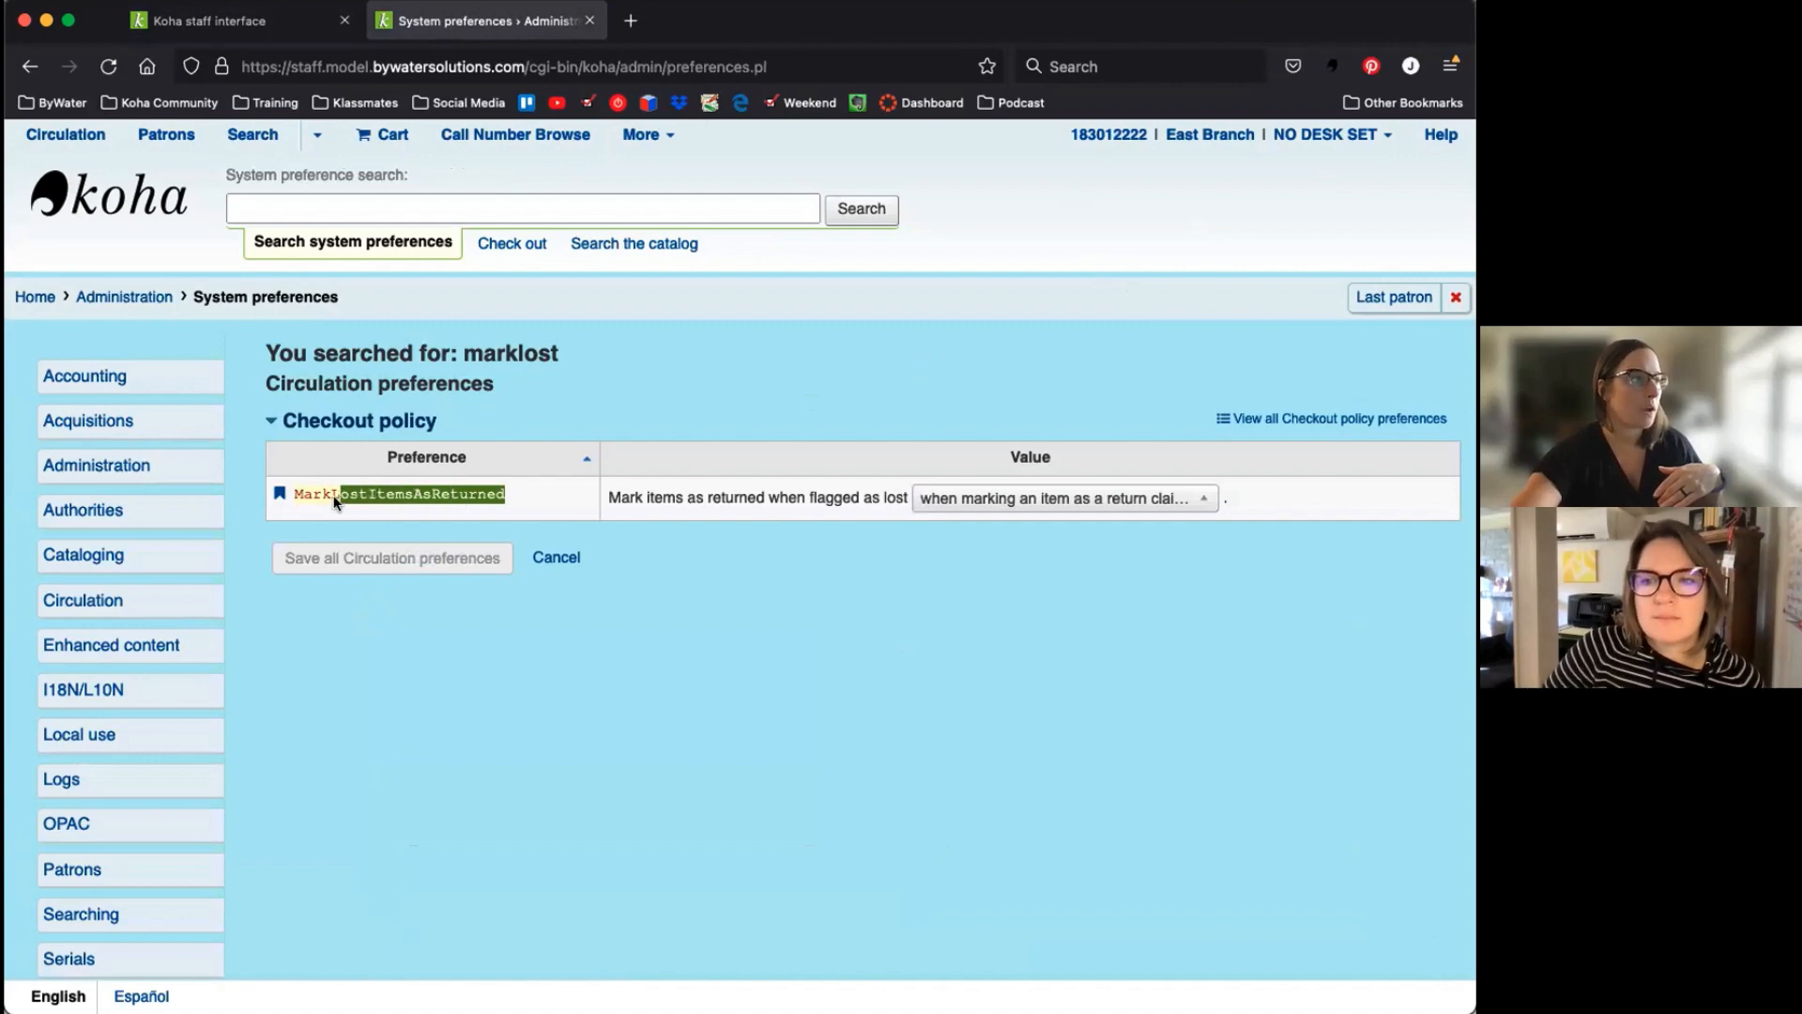
Show which situations the MarkLostItemsAsReturned preference can apply to
{"action": "left_click_drag", "start_coordinate": [335, 502], "coordinate": [292, 502]}
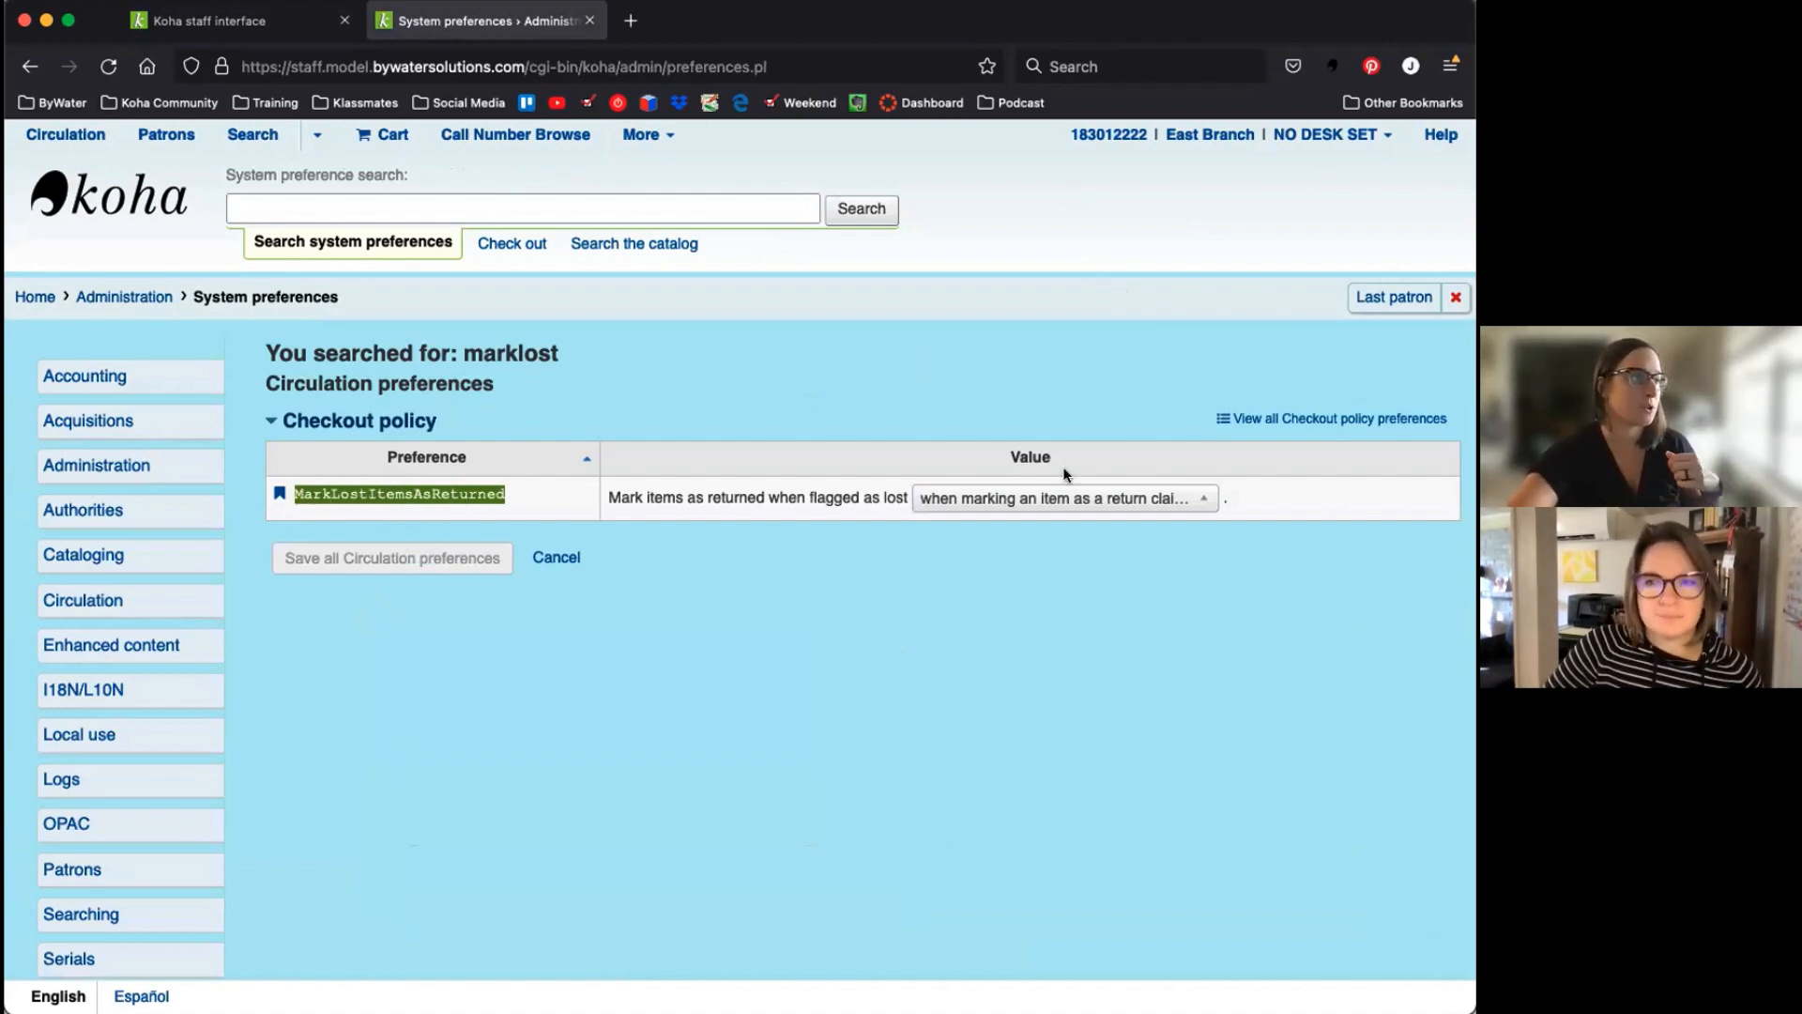
{"action": "left_click", "coordinate": [1091, 499]}
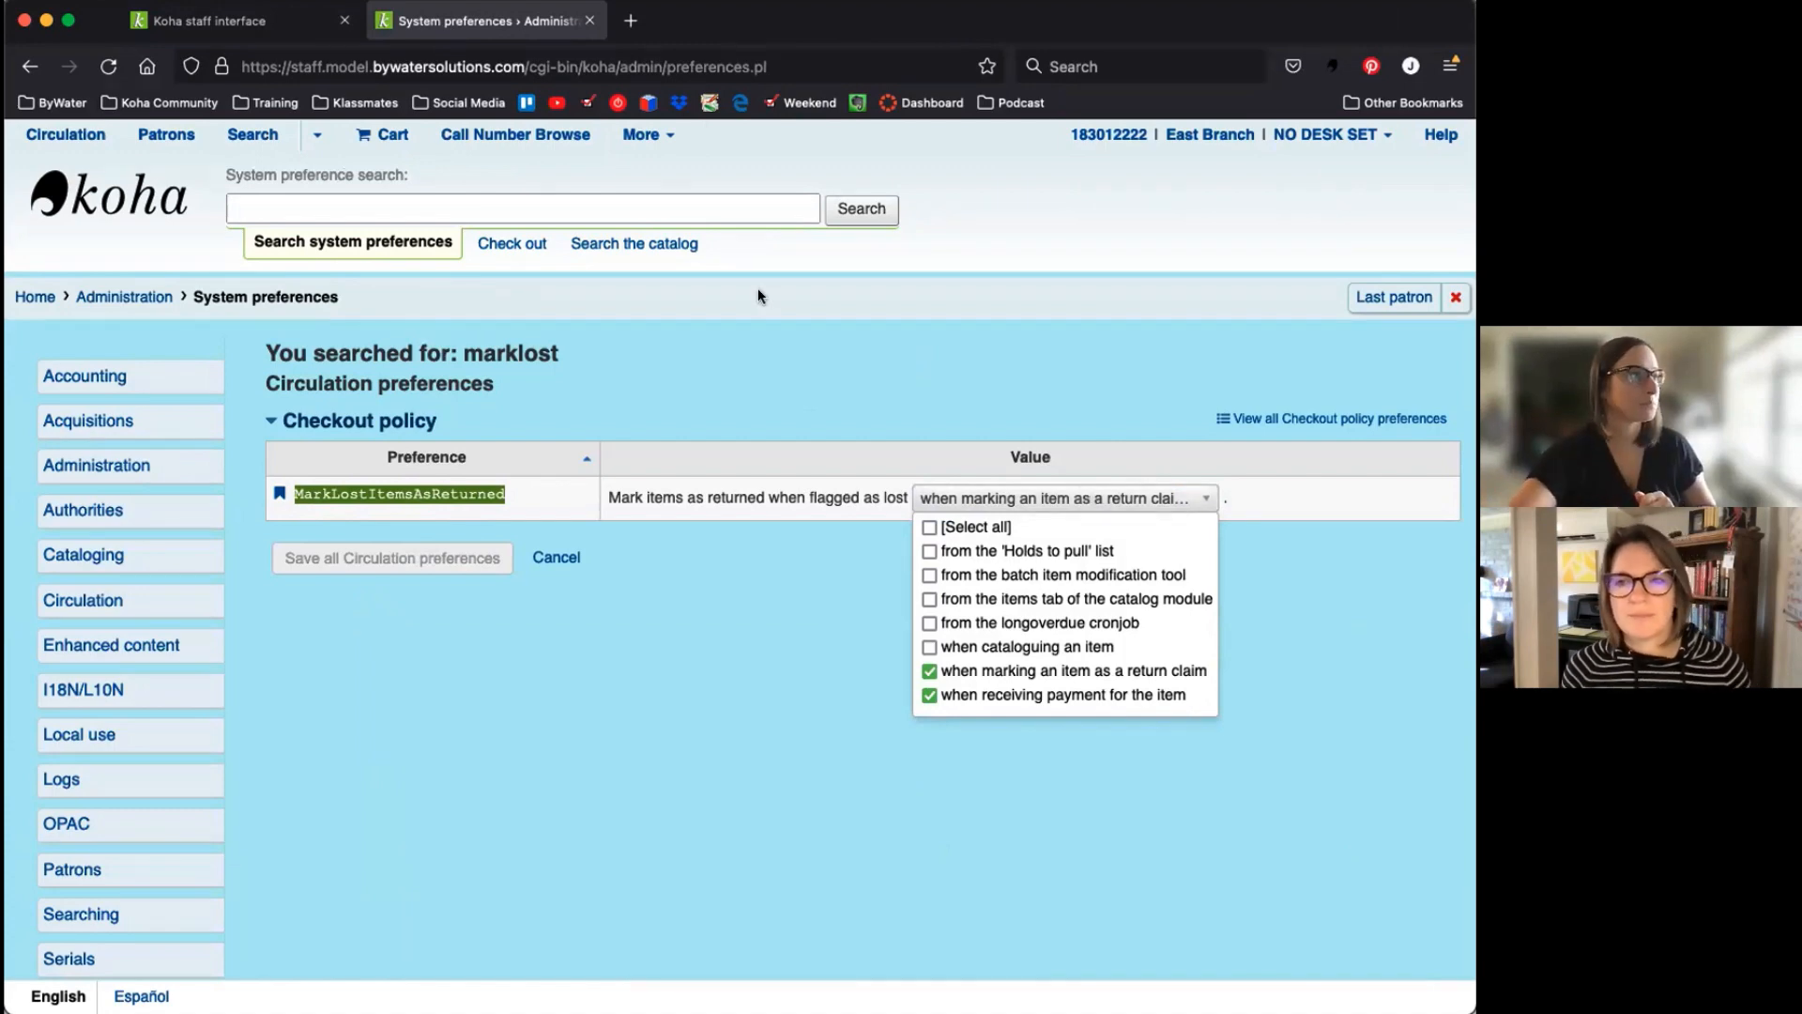
Find the patron by first name in the staff interface, open their checkout page and show their current checkouts
{"action": "left_click", "coordinate": [198, 22]}
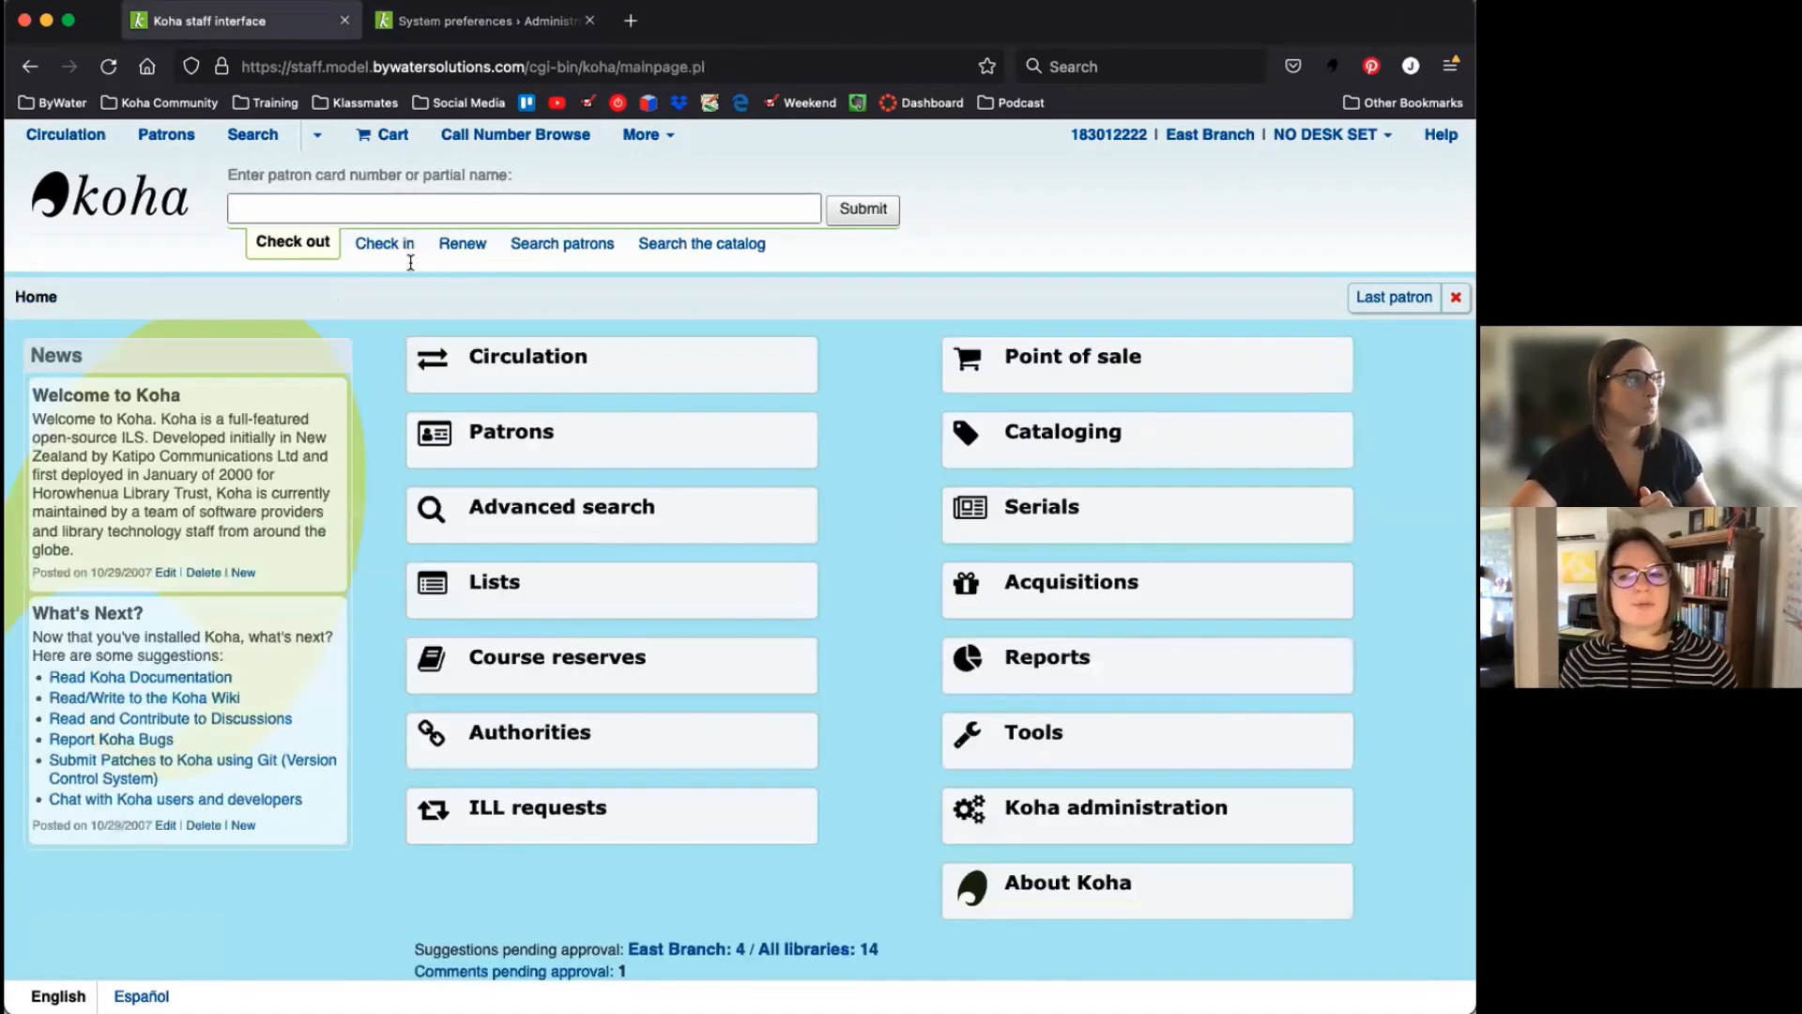
{"action": "left_click", "coordinate": [313, 203]}
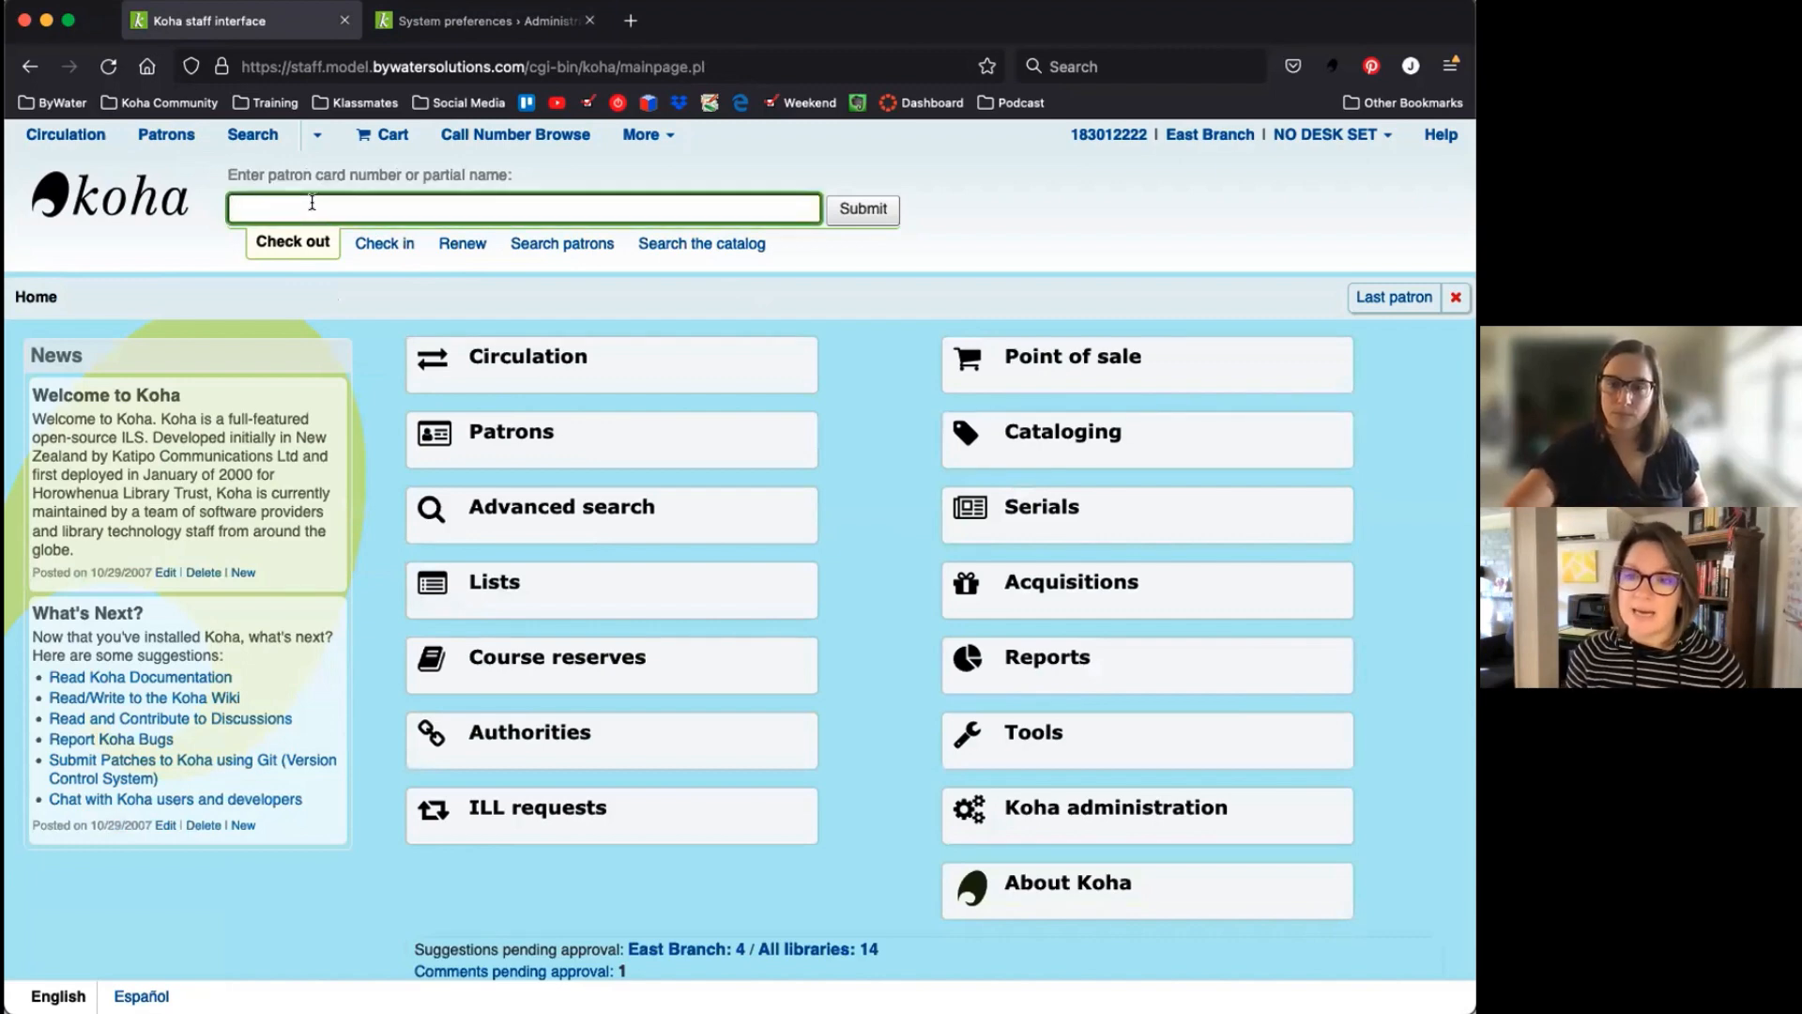
{"action": "type", "text": "missy"}
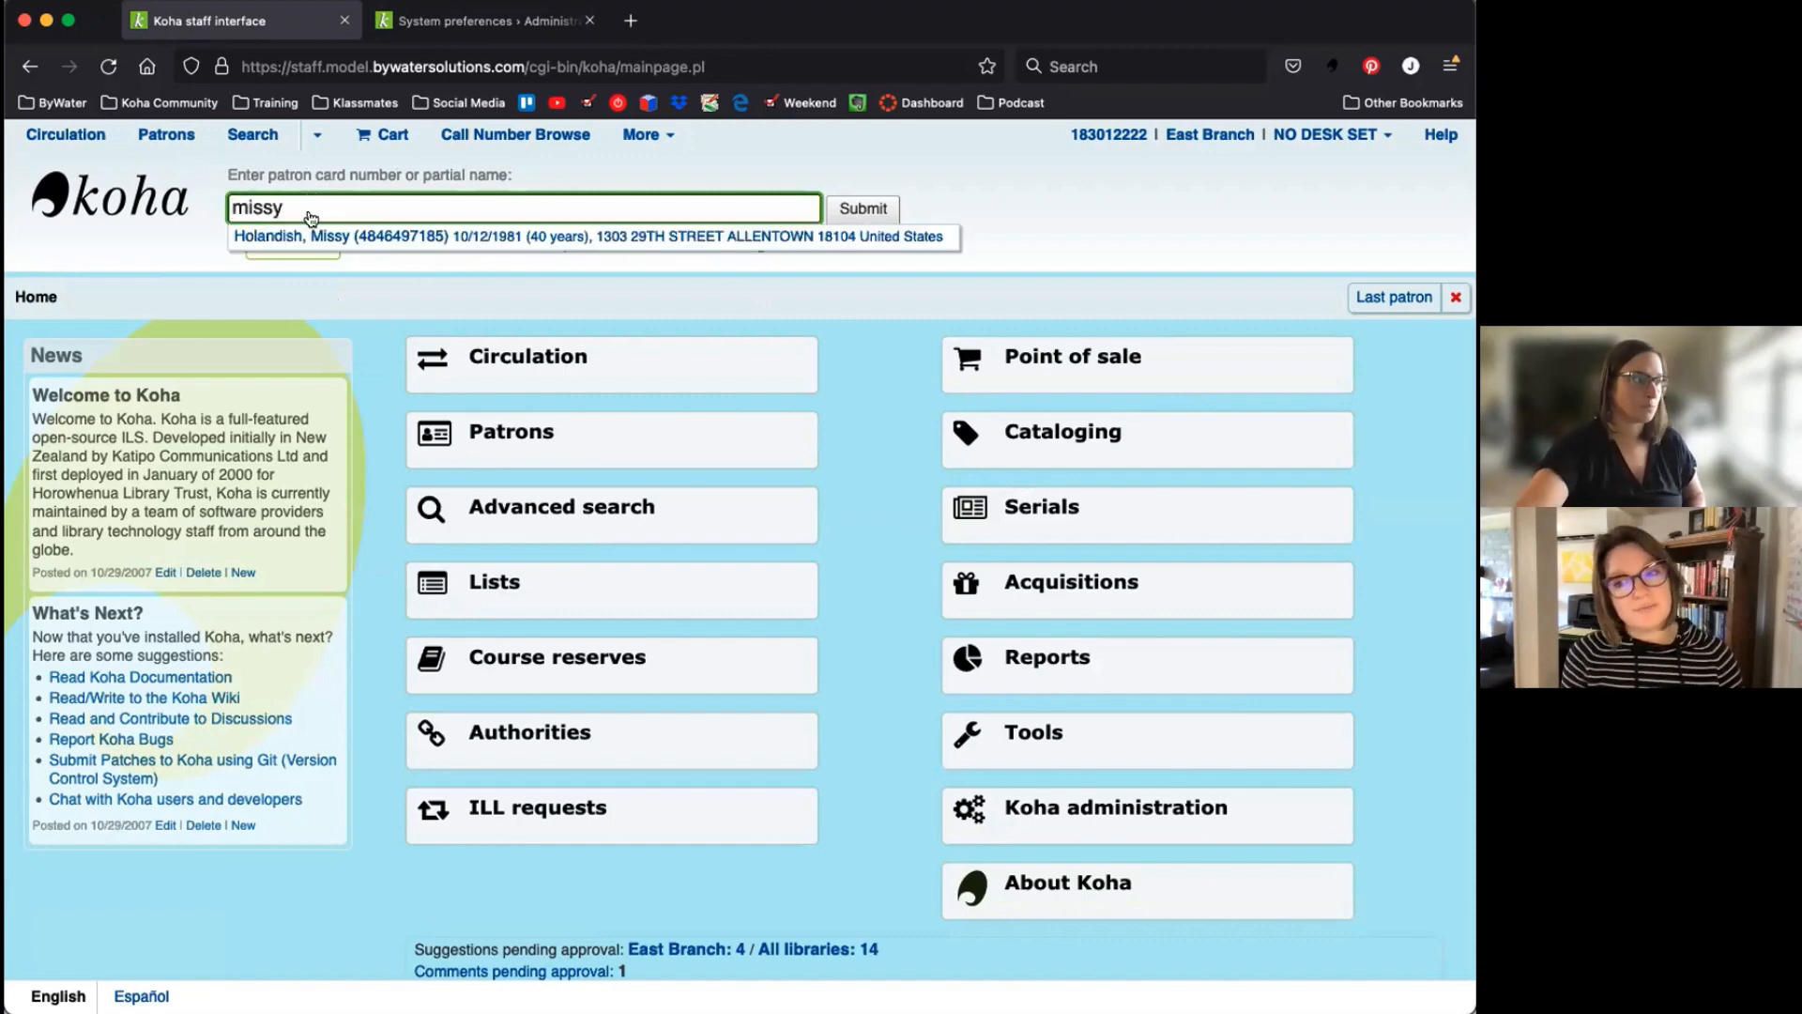
{"action": "left_click", "coordinate": [318, 241]}
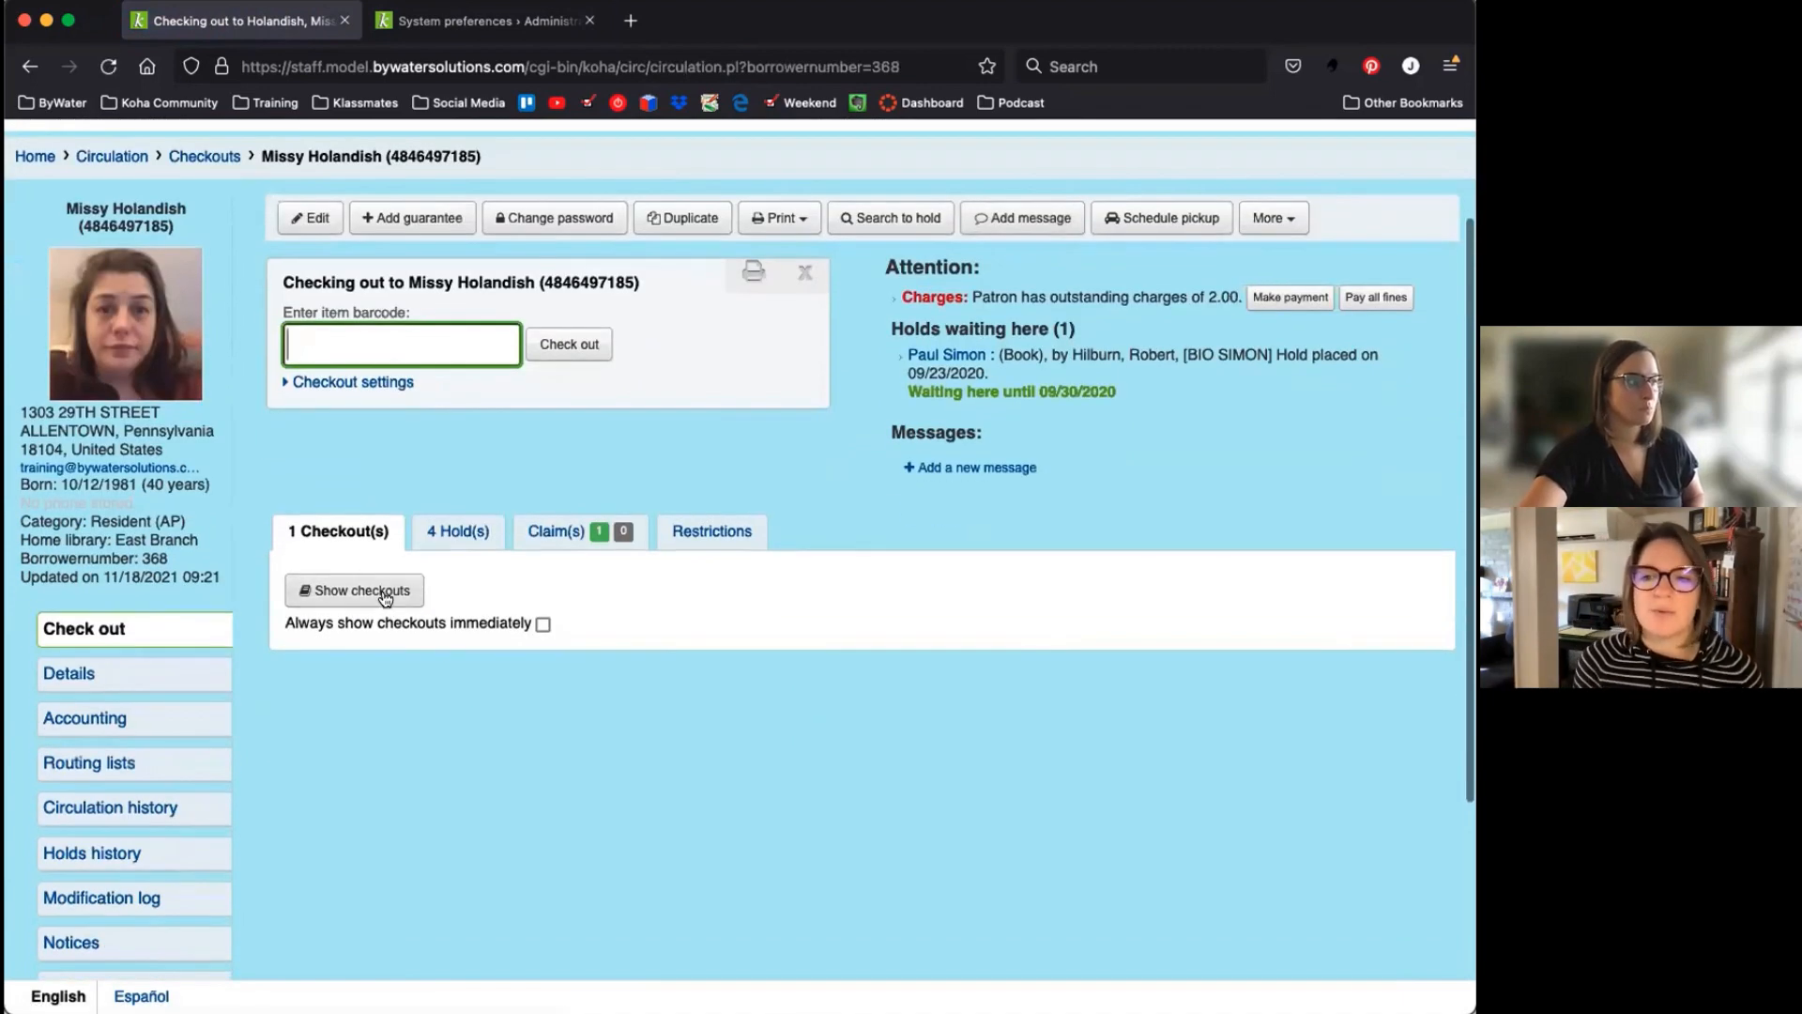
{"action": "left_click", "coordinate": [385, 597]}
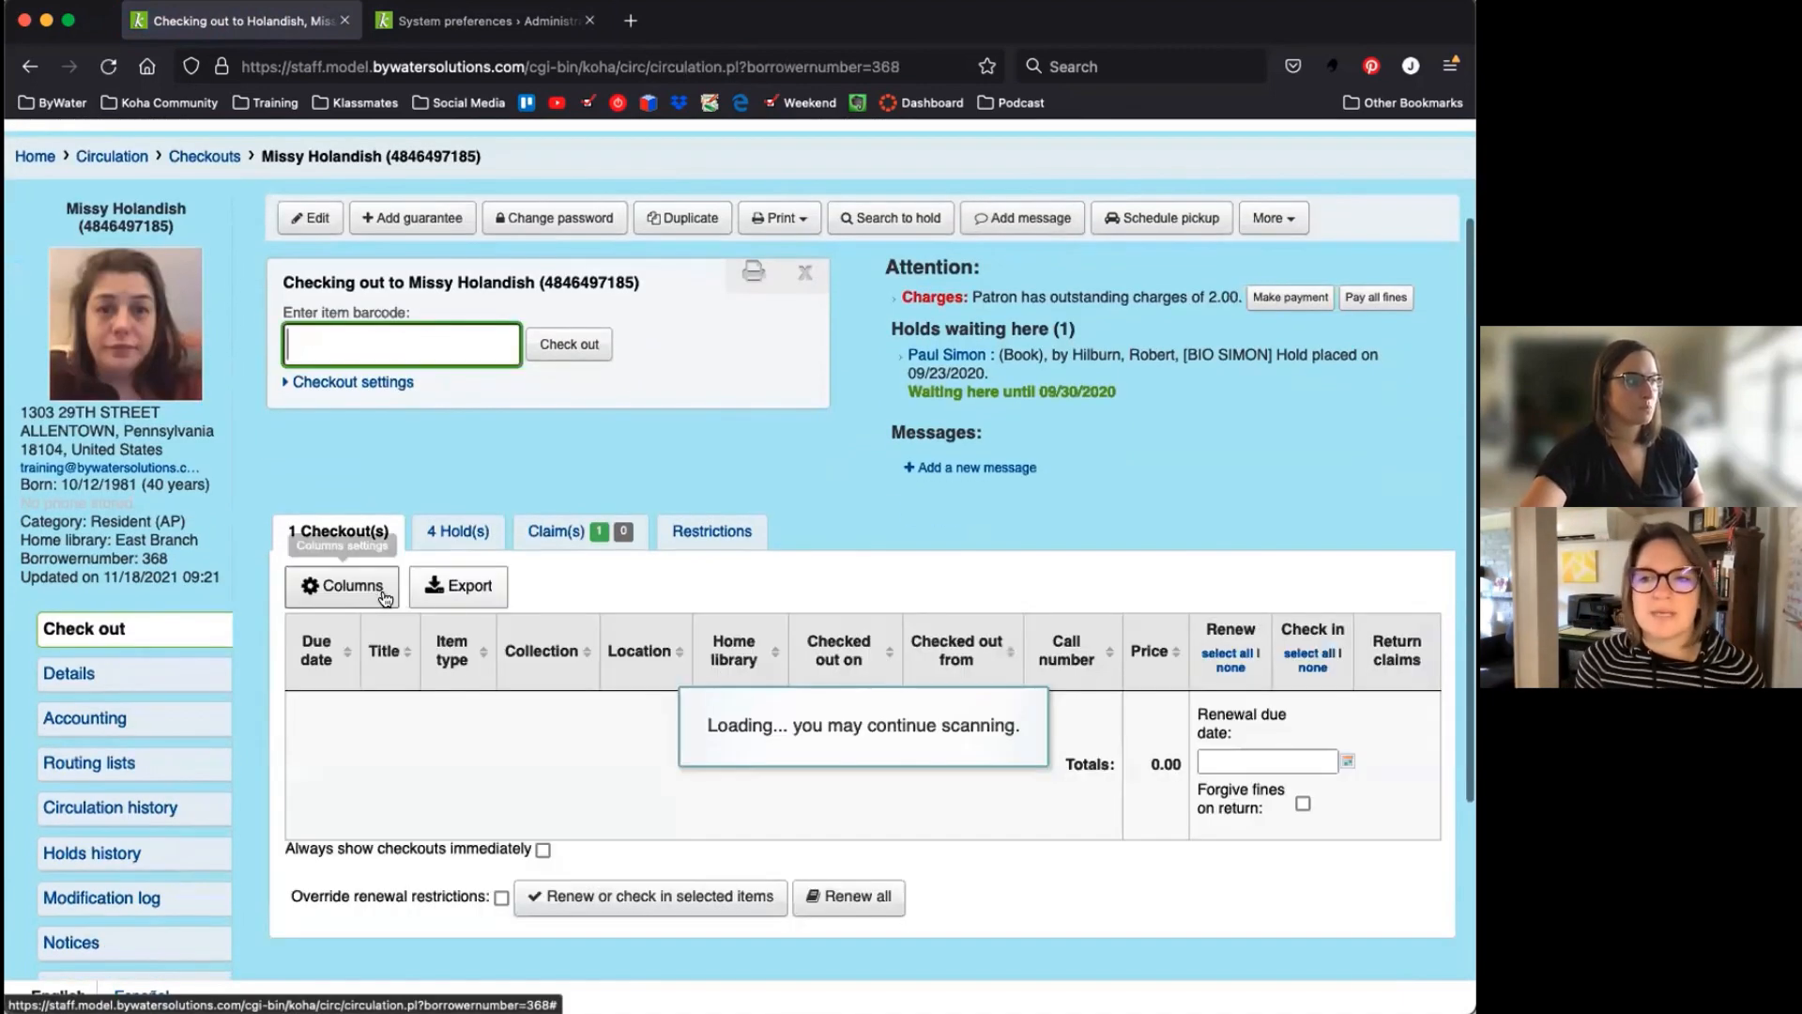
{"action": "scroll", "coordinate": [925, 746], "scroll_direction": "down", "scroll_amount": 2}
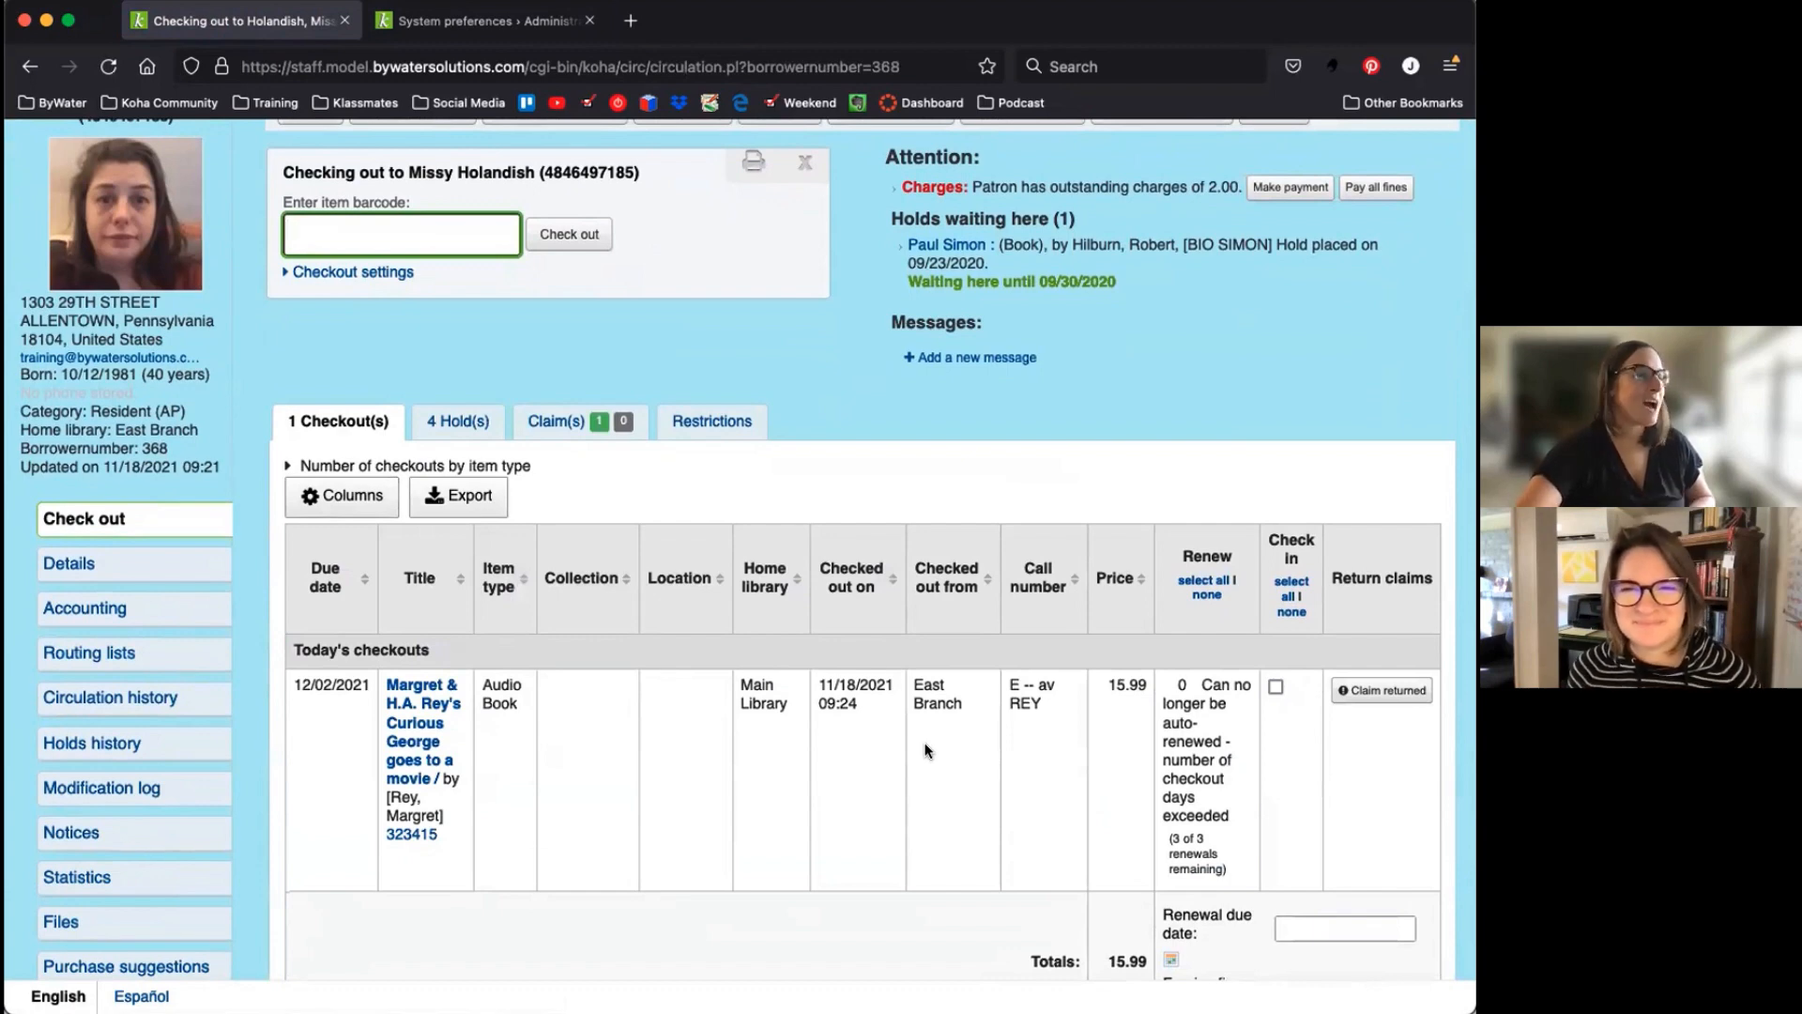
Make a return claim on the checked-out Curious George audio book with the note "Patron claims they returned it to the east branch"
{"action": "left_click", "coordinate": [1382, 690]}
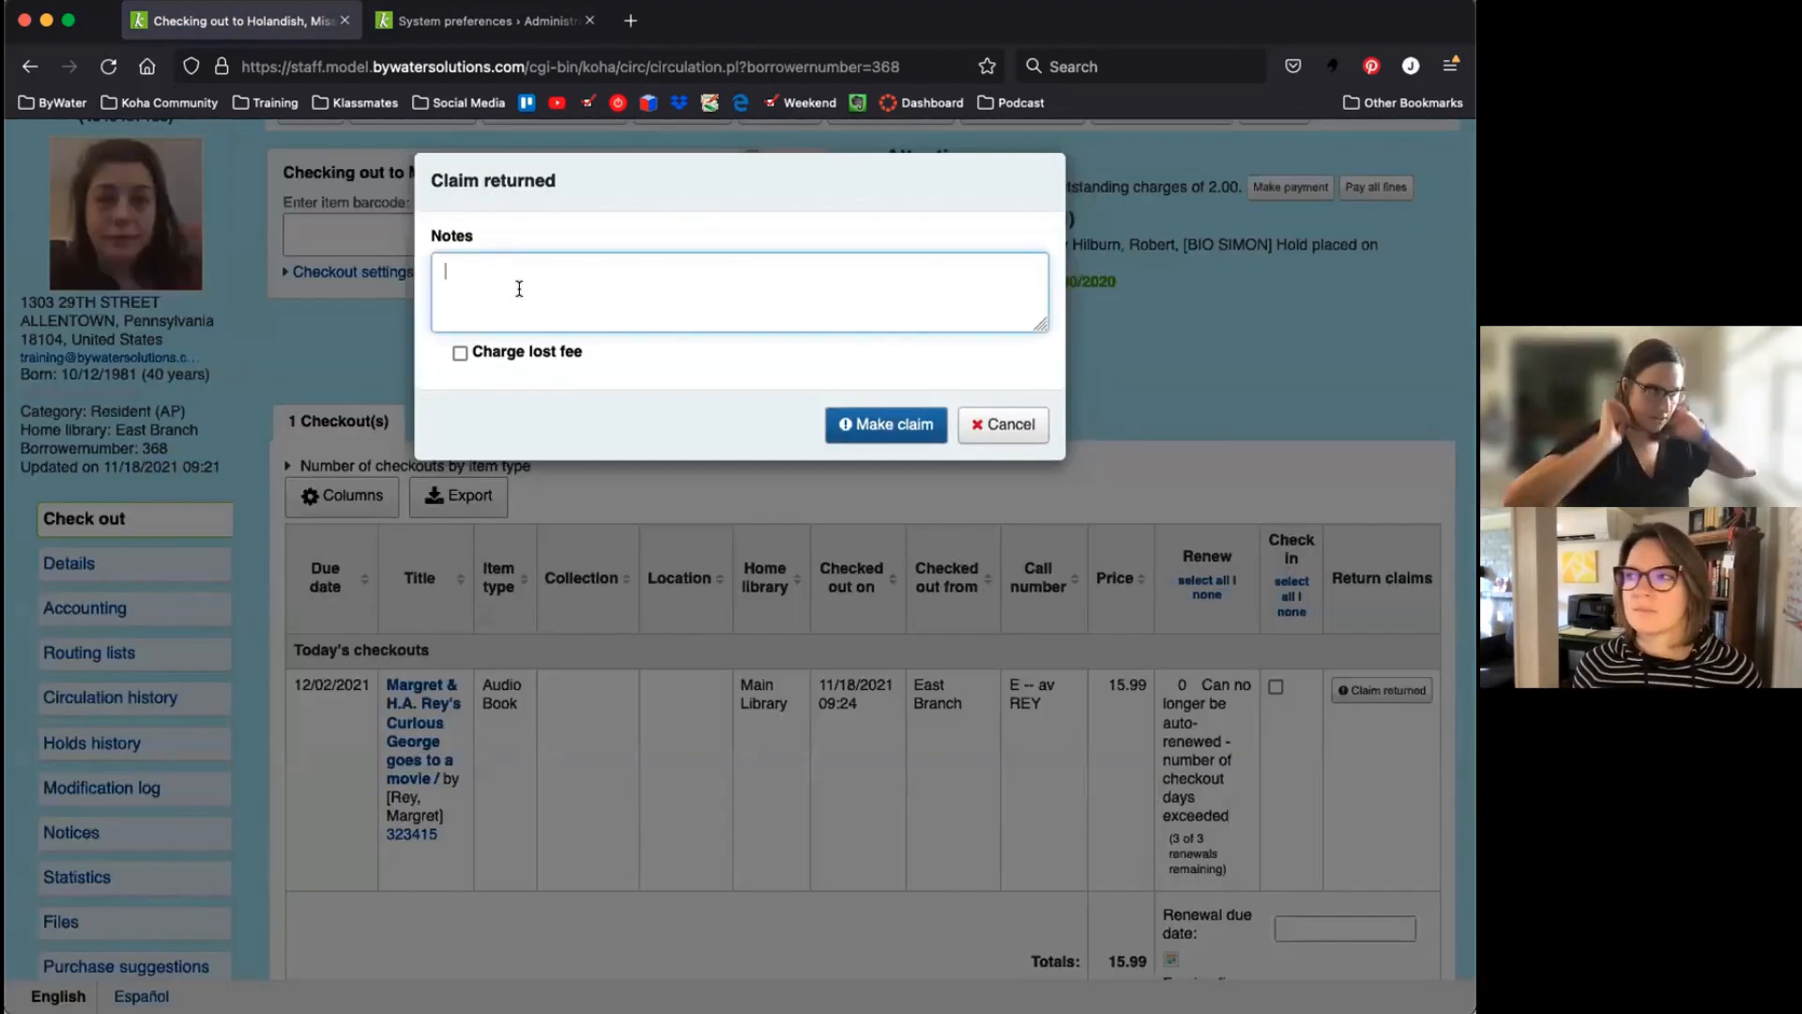
{"action": "type", "text": "Patr"}
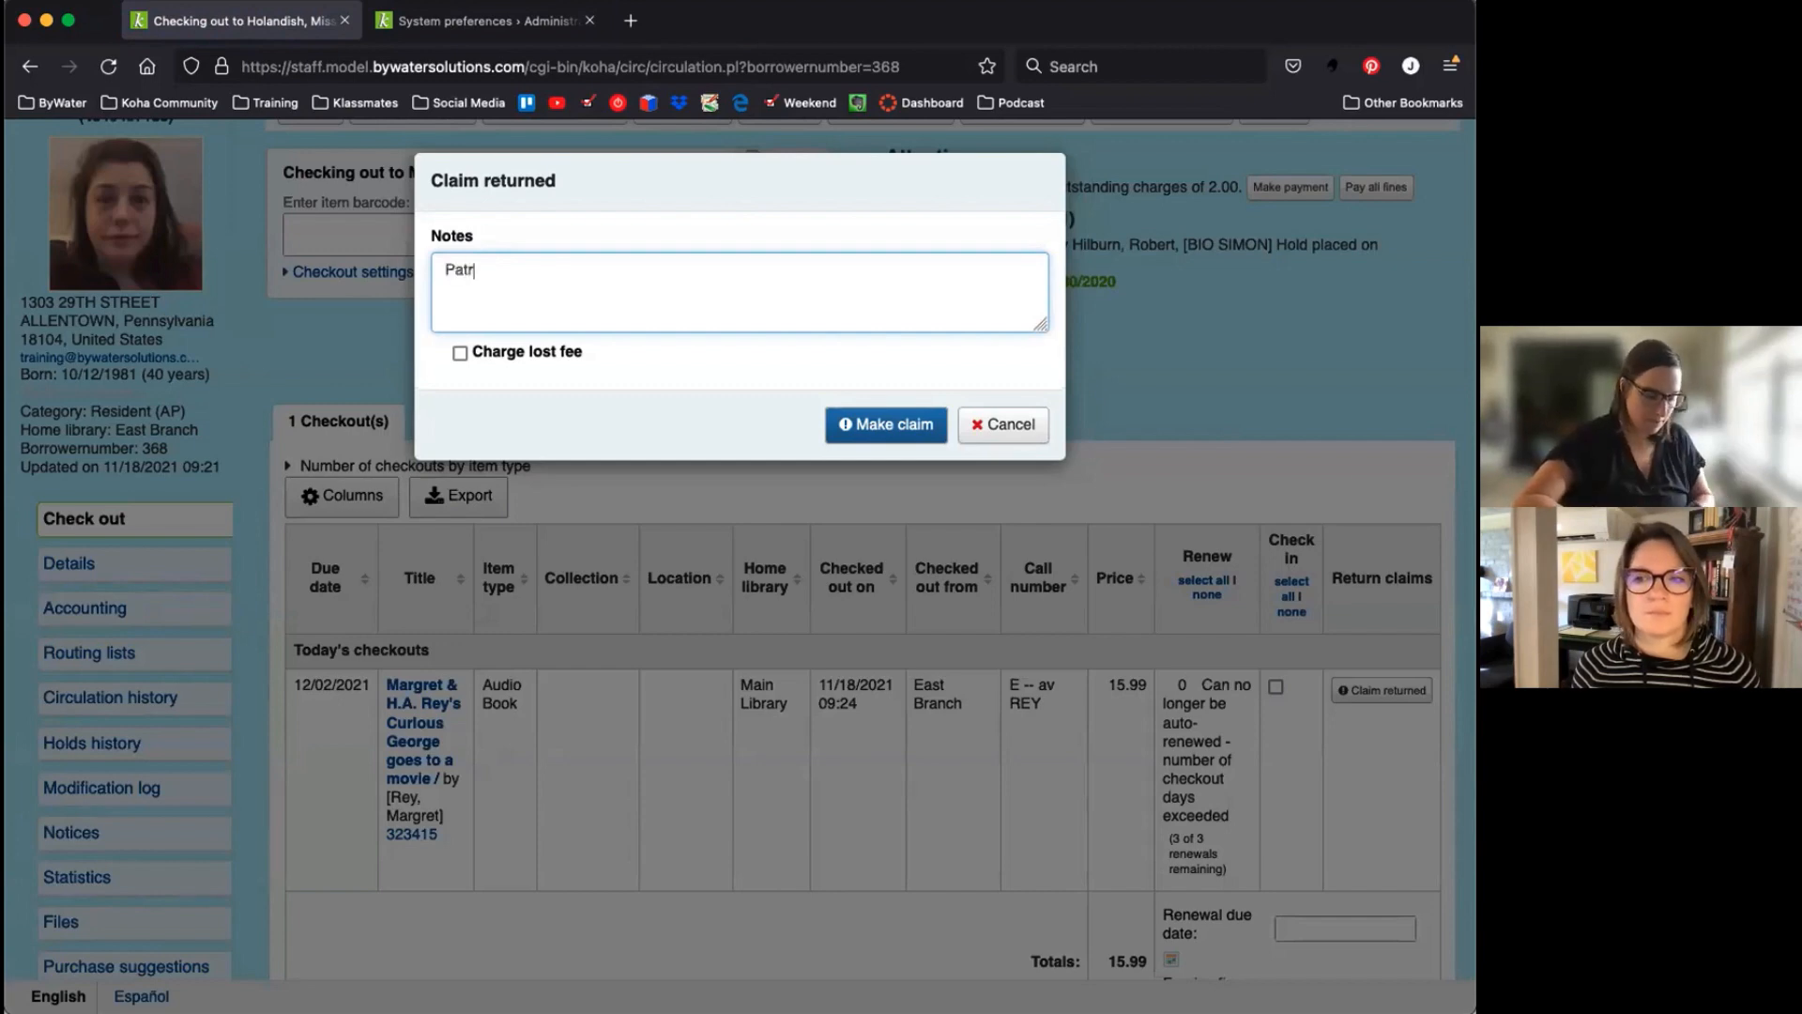
{"action": "type", "text": "on claims they"}
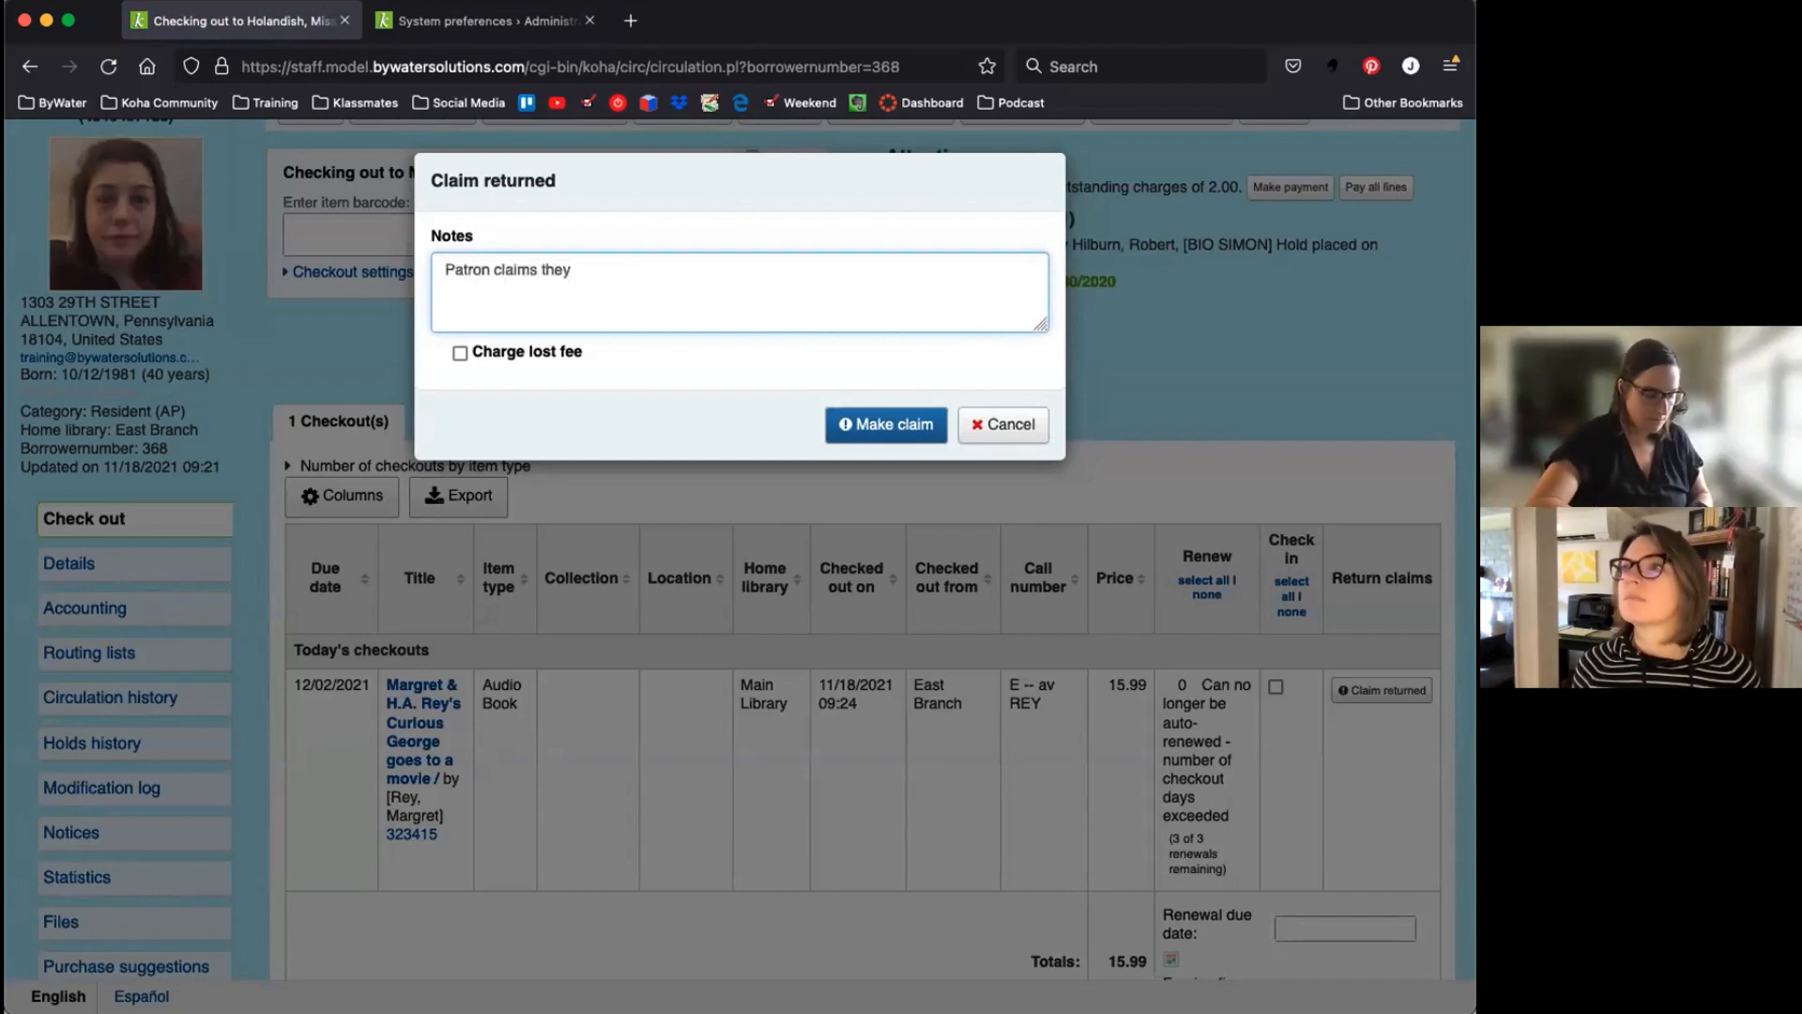
{"action": "type", "text": " returned it to the"}
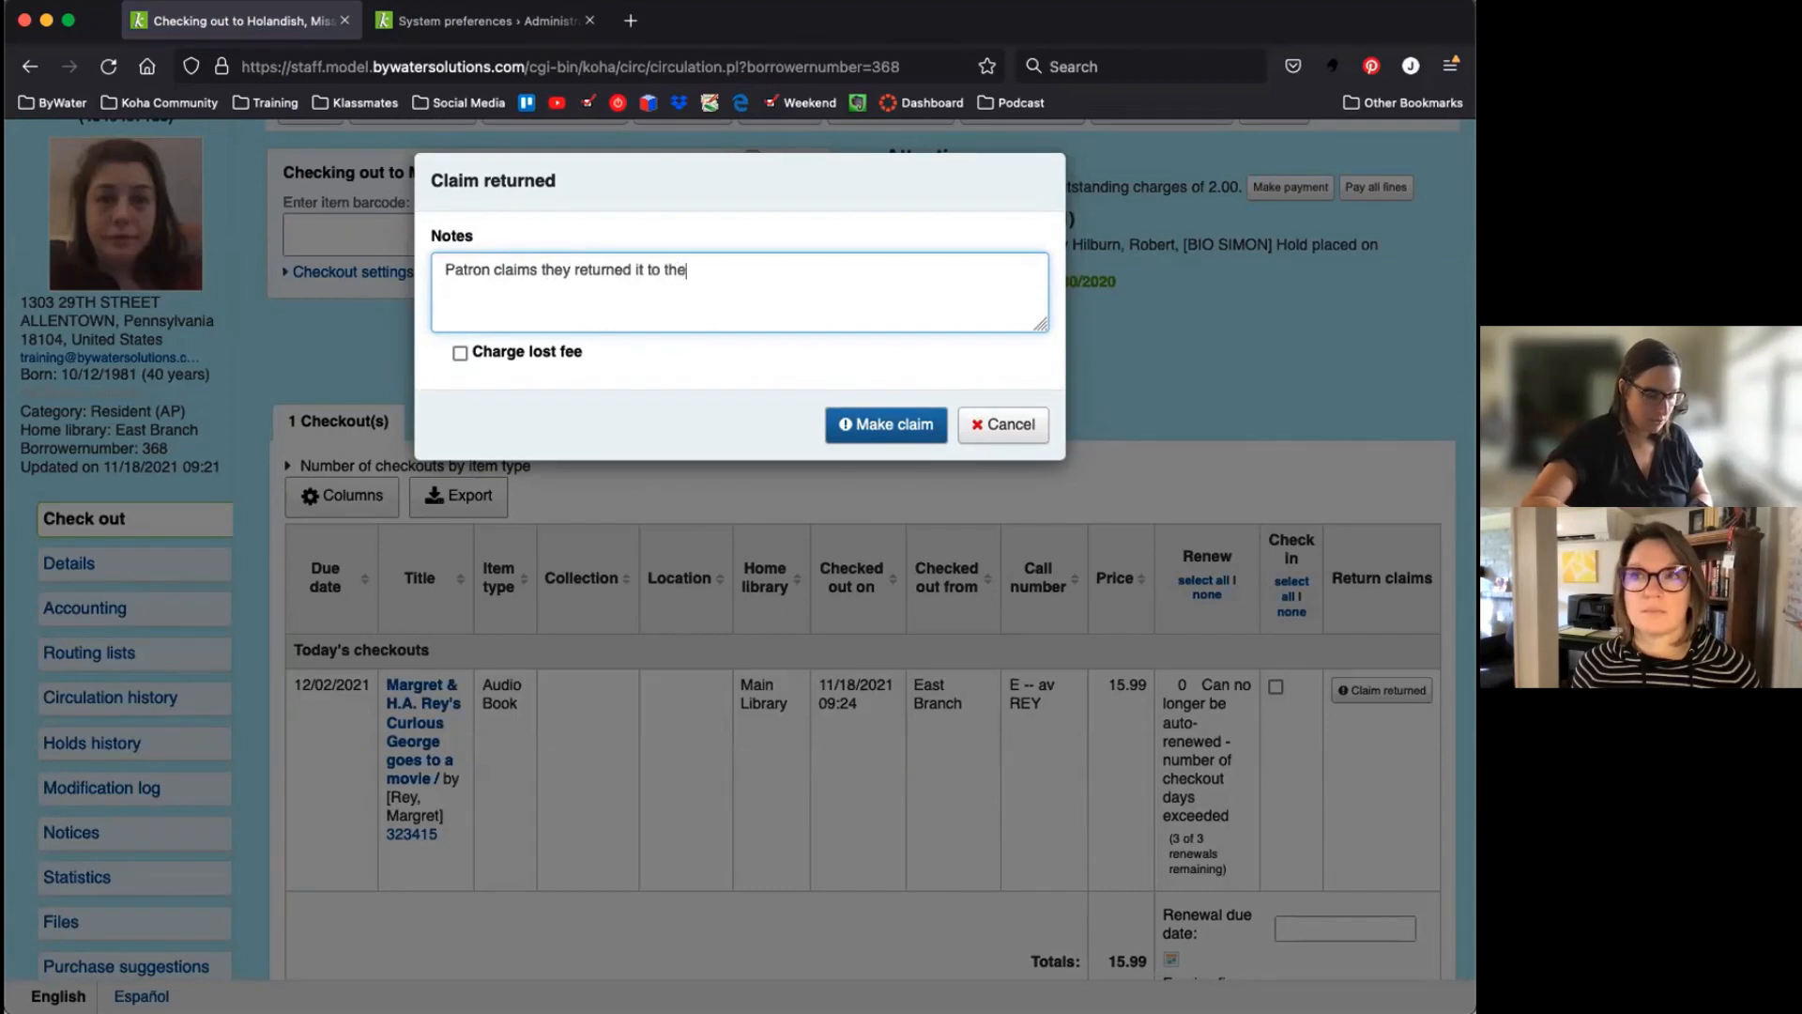
{"action": "type", "text": " east branch"}
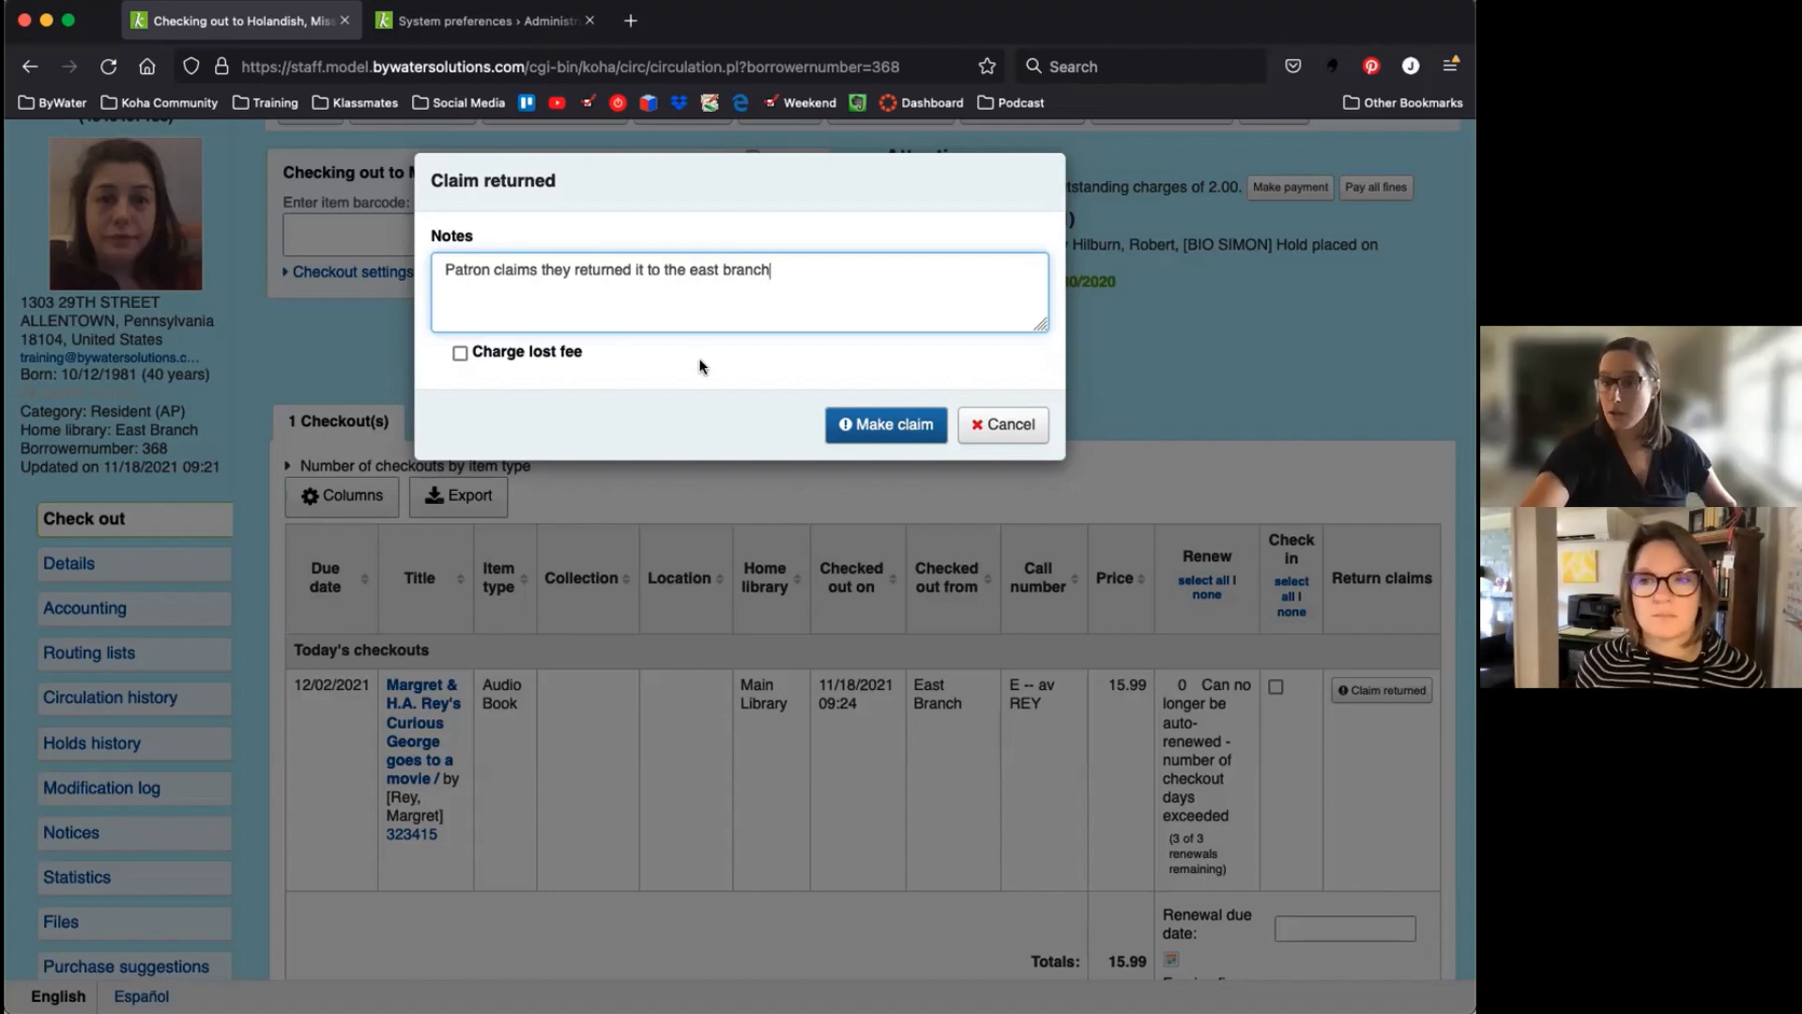
{"action": "left_click", "coordinate": [878, 427]}
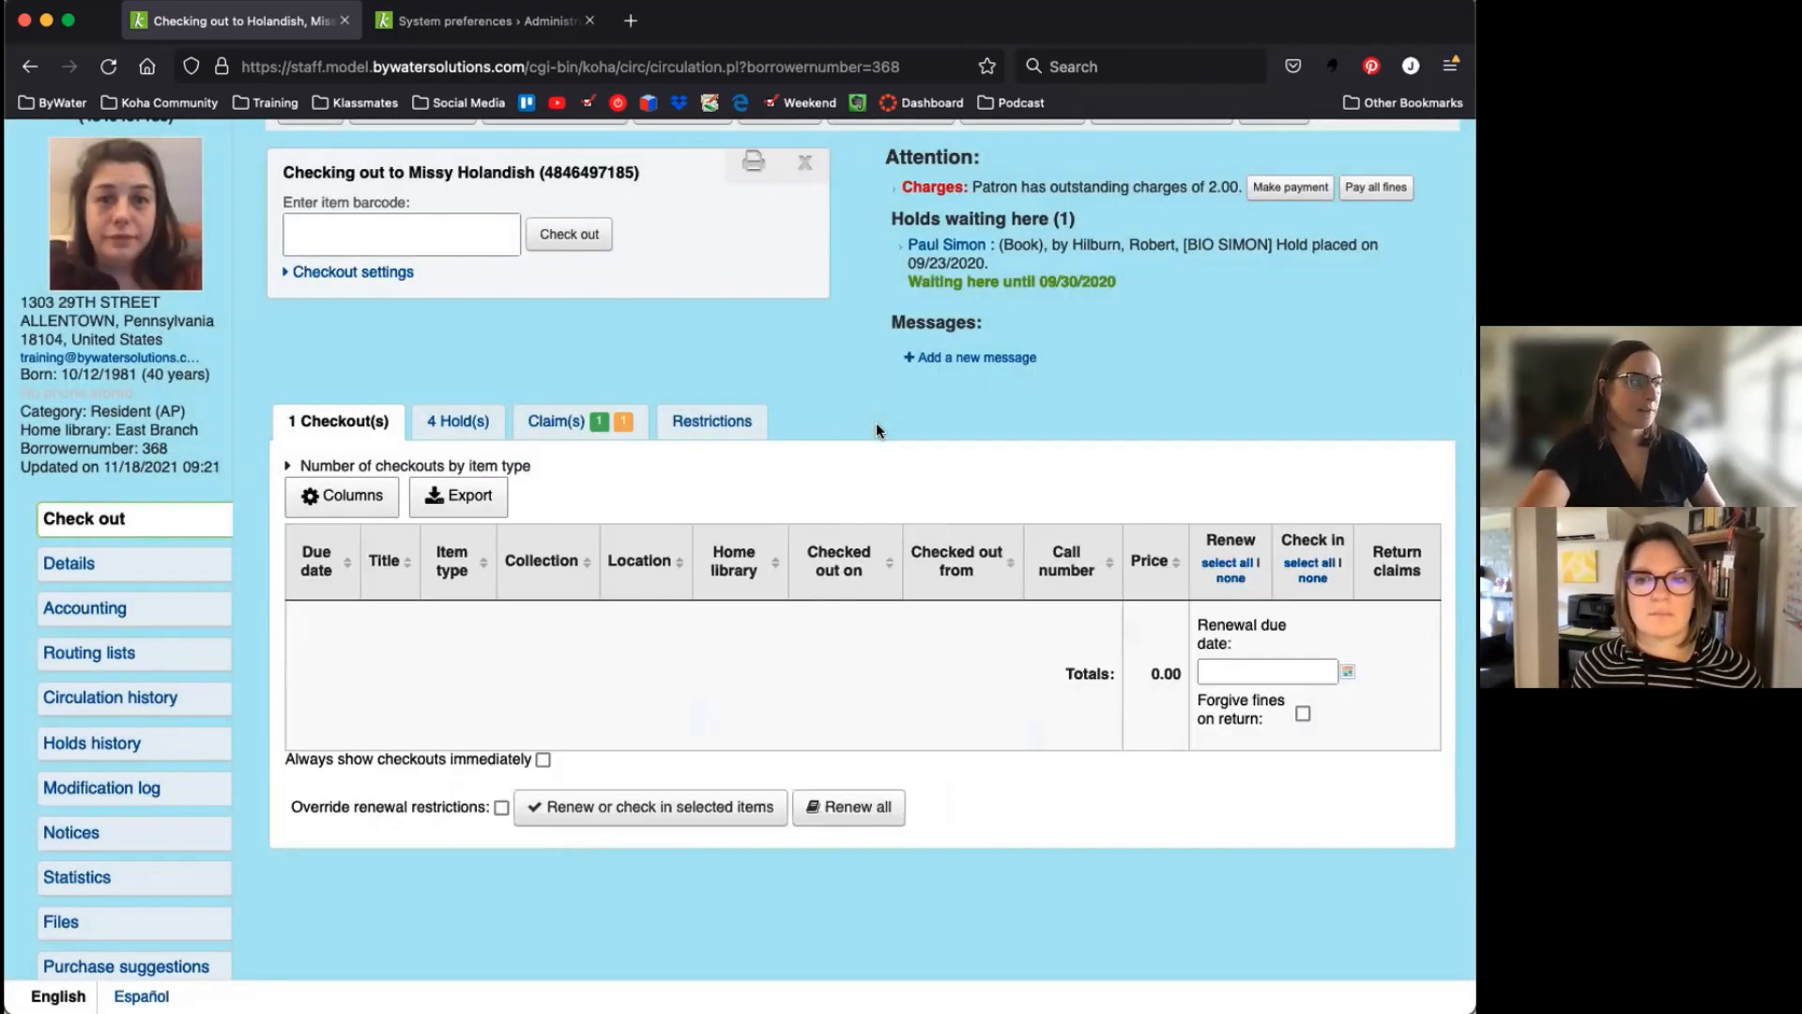
Review the patron's return claims and open the catalog record of the claimed Curious George title to examine its item status
{"action": "left_click", "coordinate": [557, 424]}
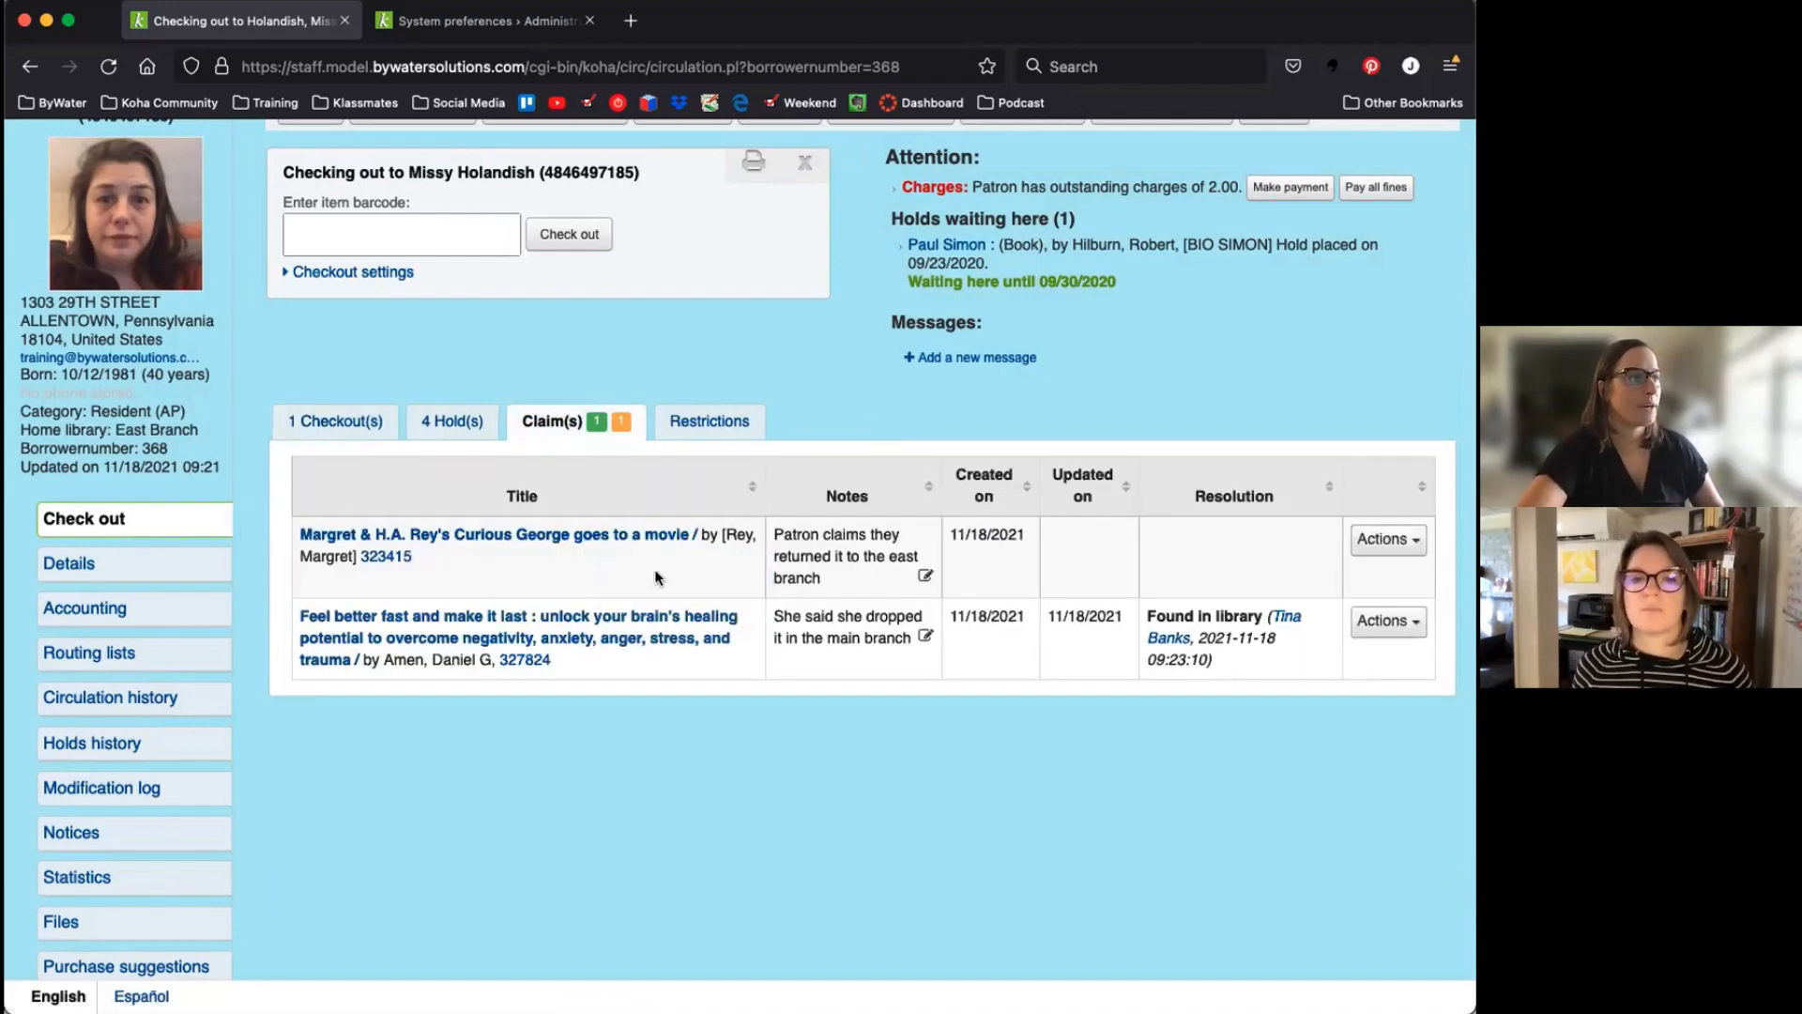
{"action": "left_click_drag", "start_coordinate": [294, 532], "coordinate": [757, 531]}
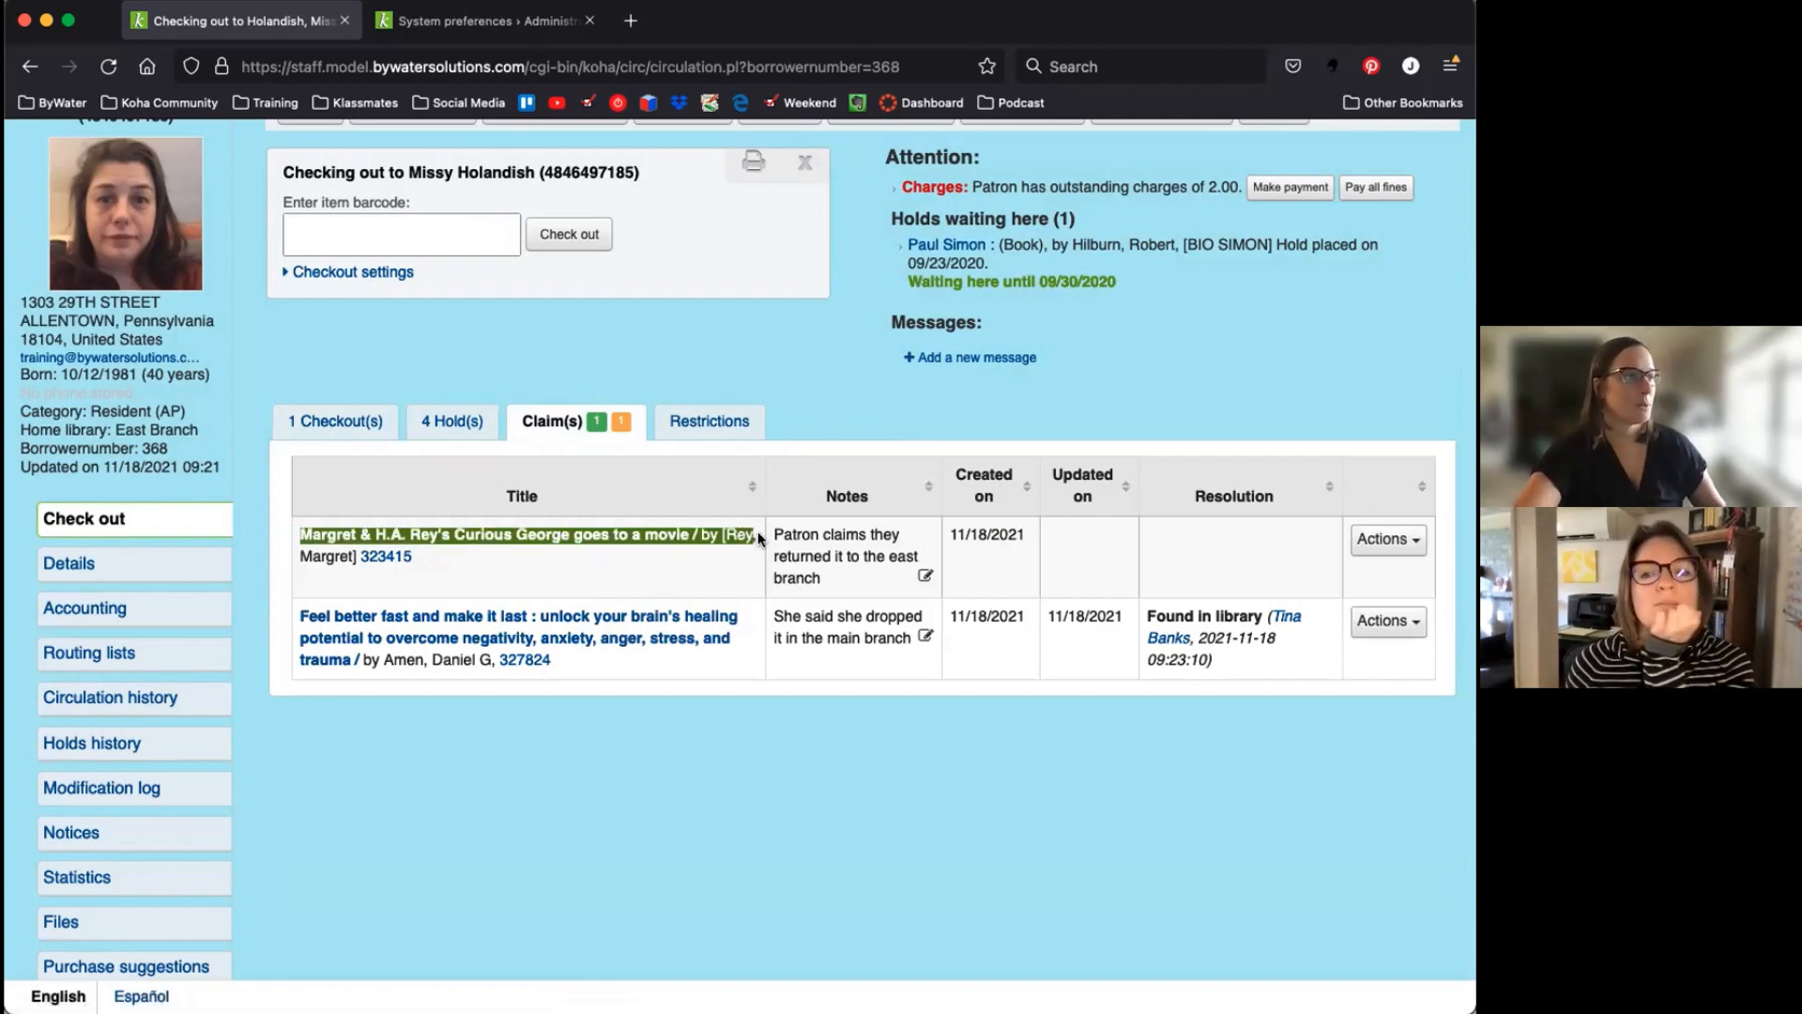
{"action": "left_click", "coordinate": [535, 537]}
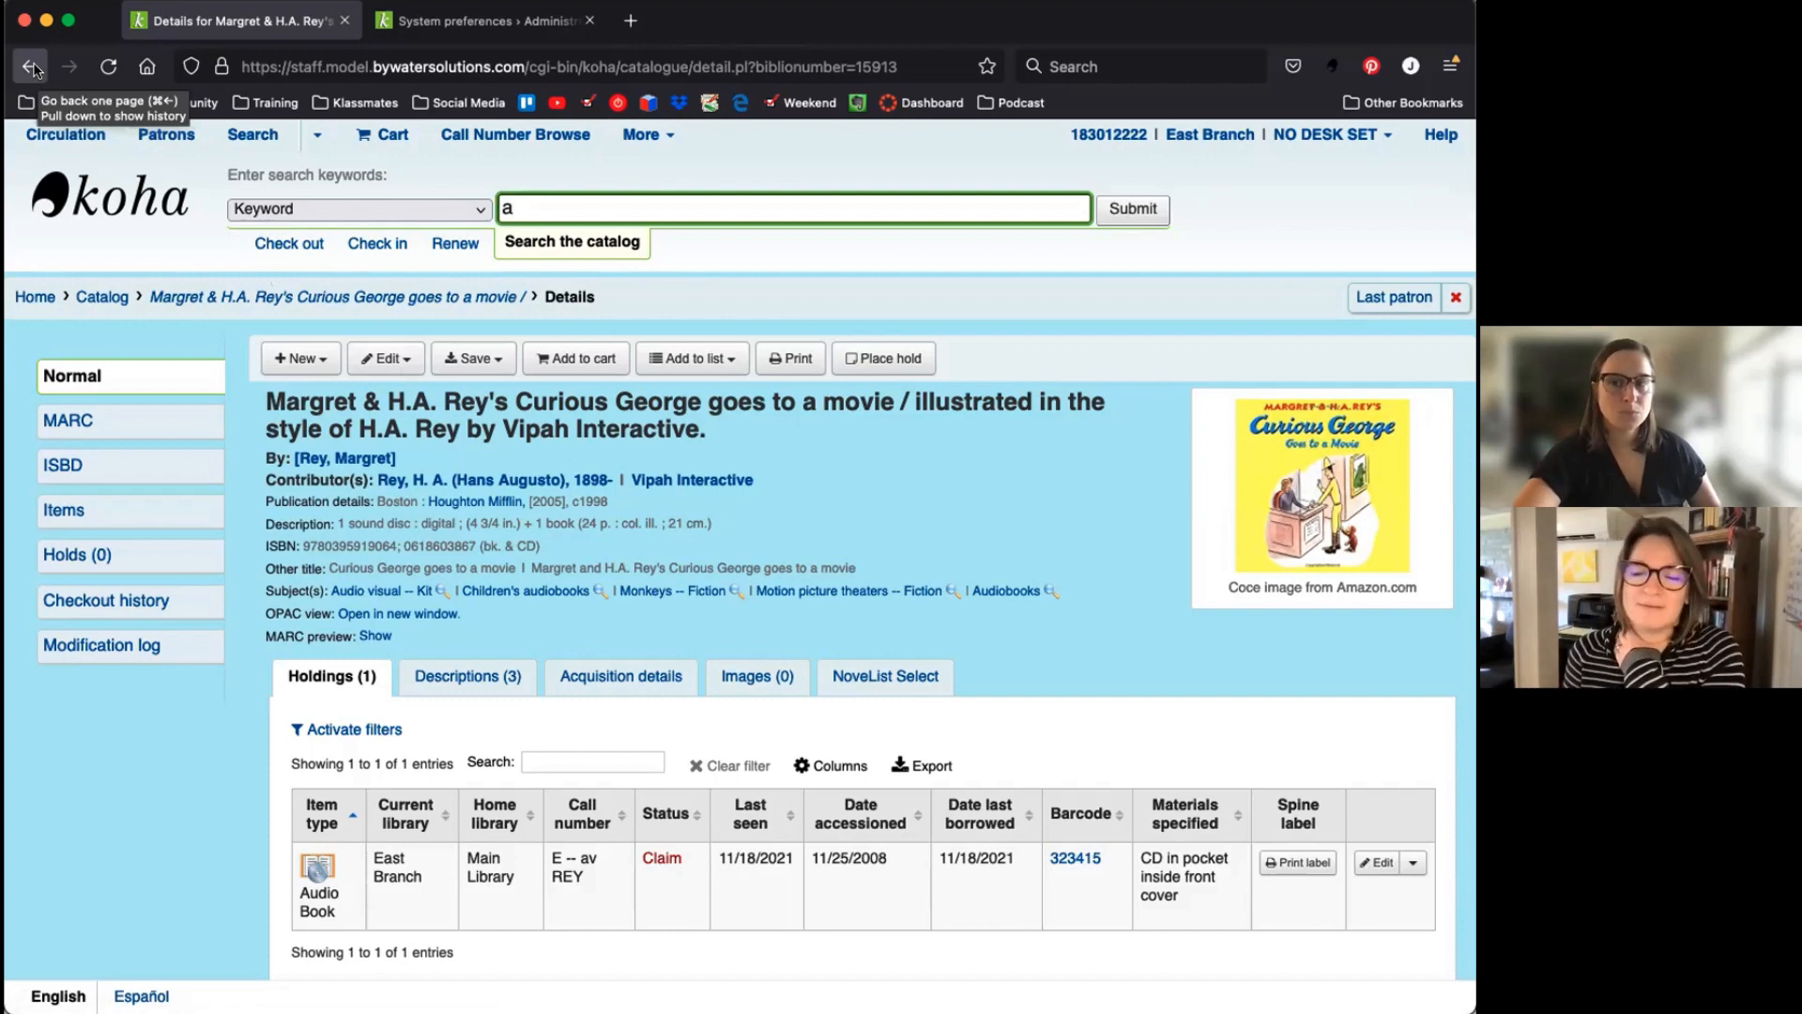
{"action": "left_click", "coordinate": [1126, 493]}
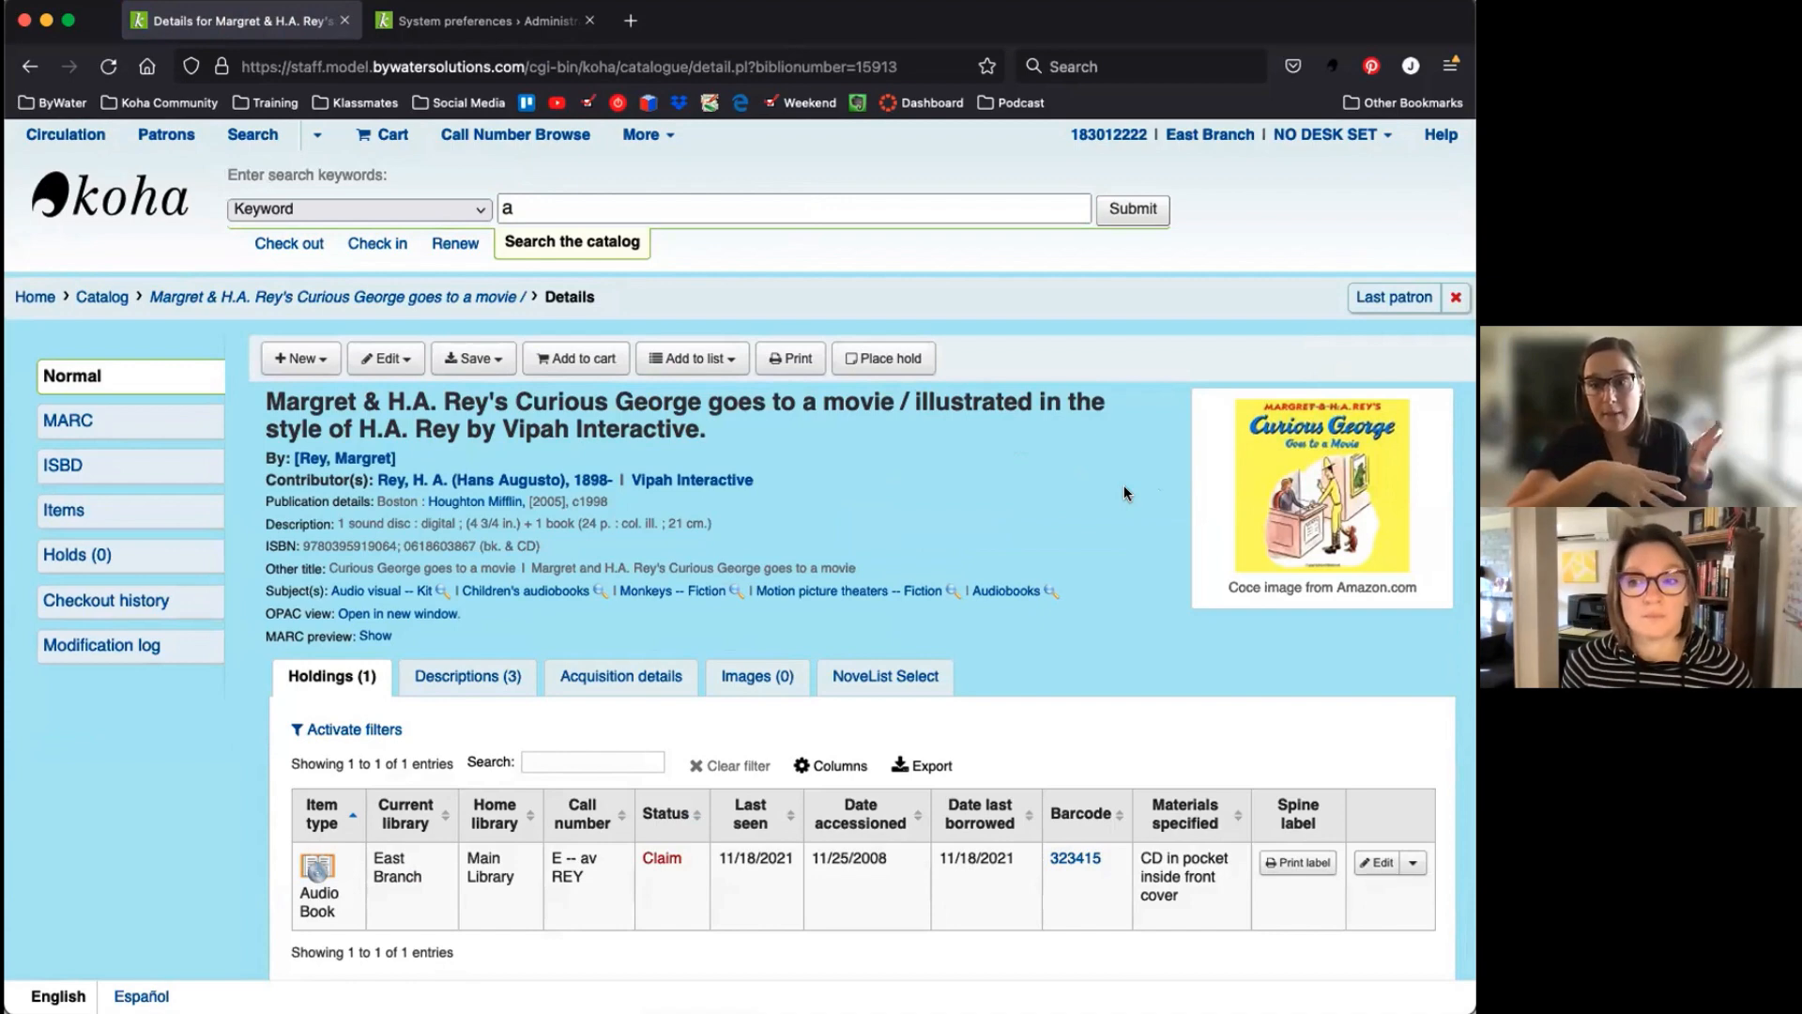
Check in item barcode 323415, confirming that its accompanying materials are present
{"action": "left_click", "coordinate": [289, 243]}
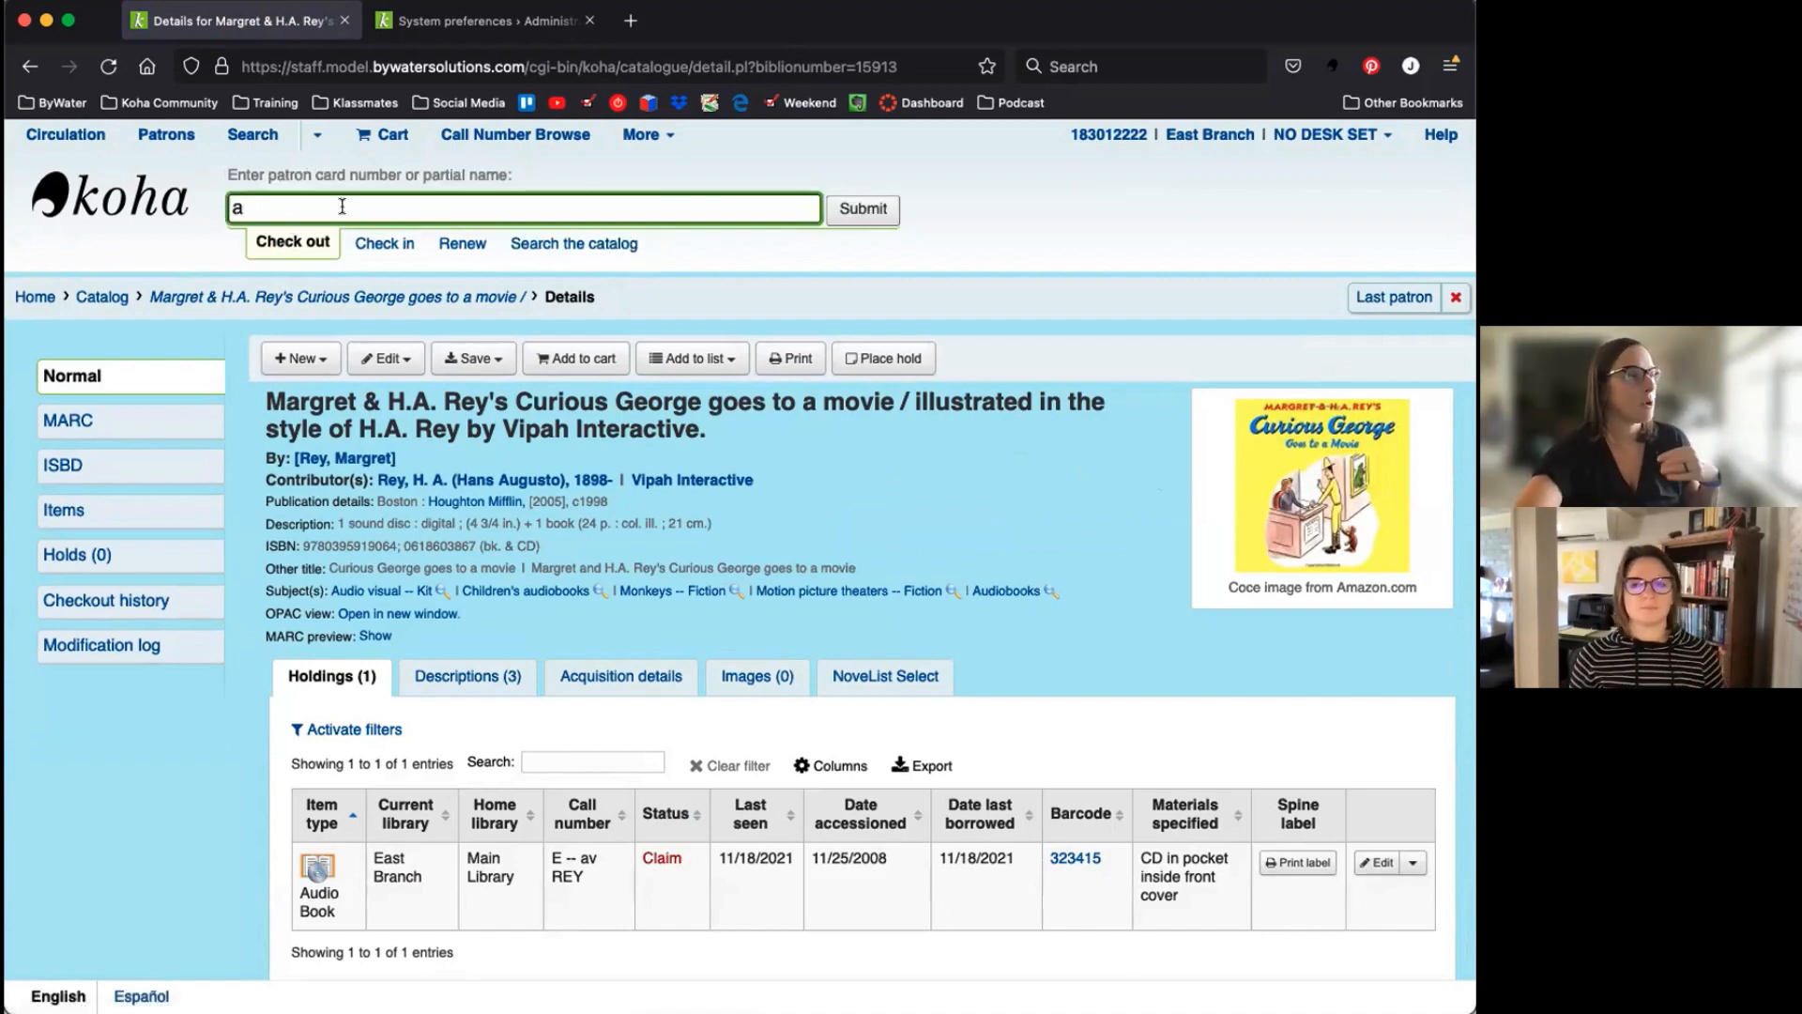
{"action": "left_click", "coordinate": [381, 241]}
{"action": "double_click", "coordinate": [382, 207]}
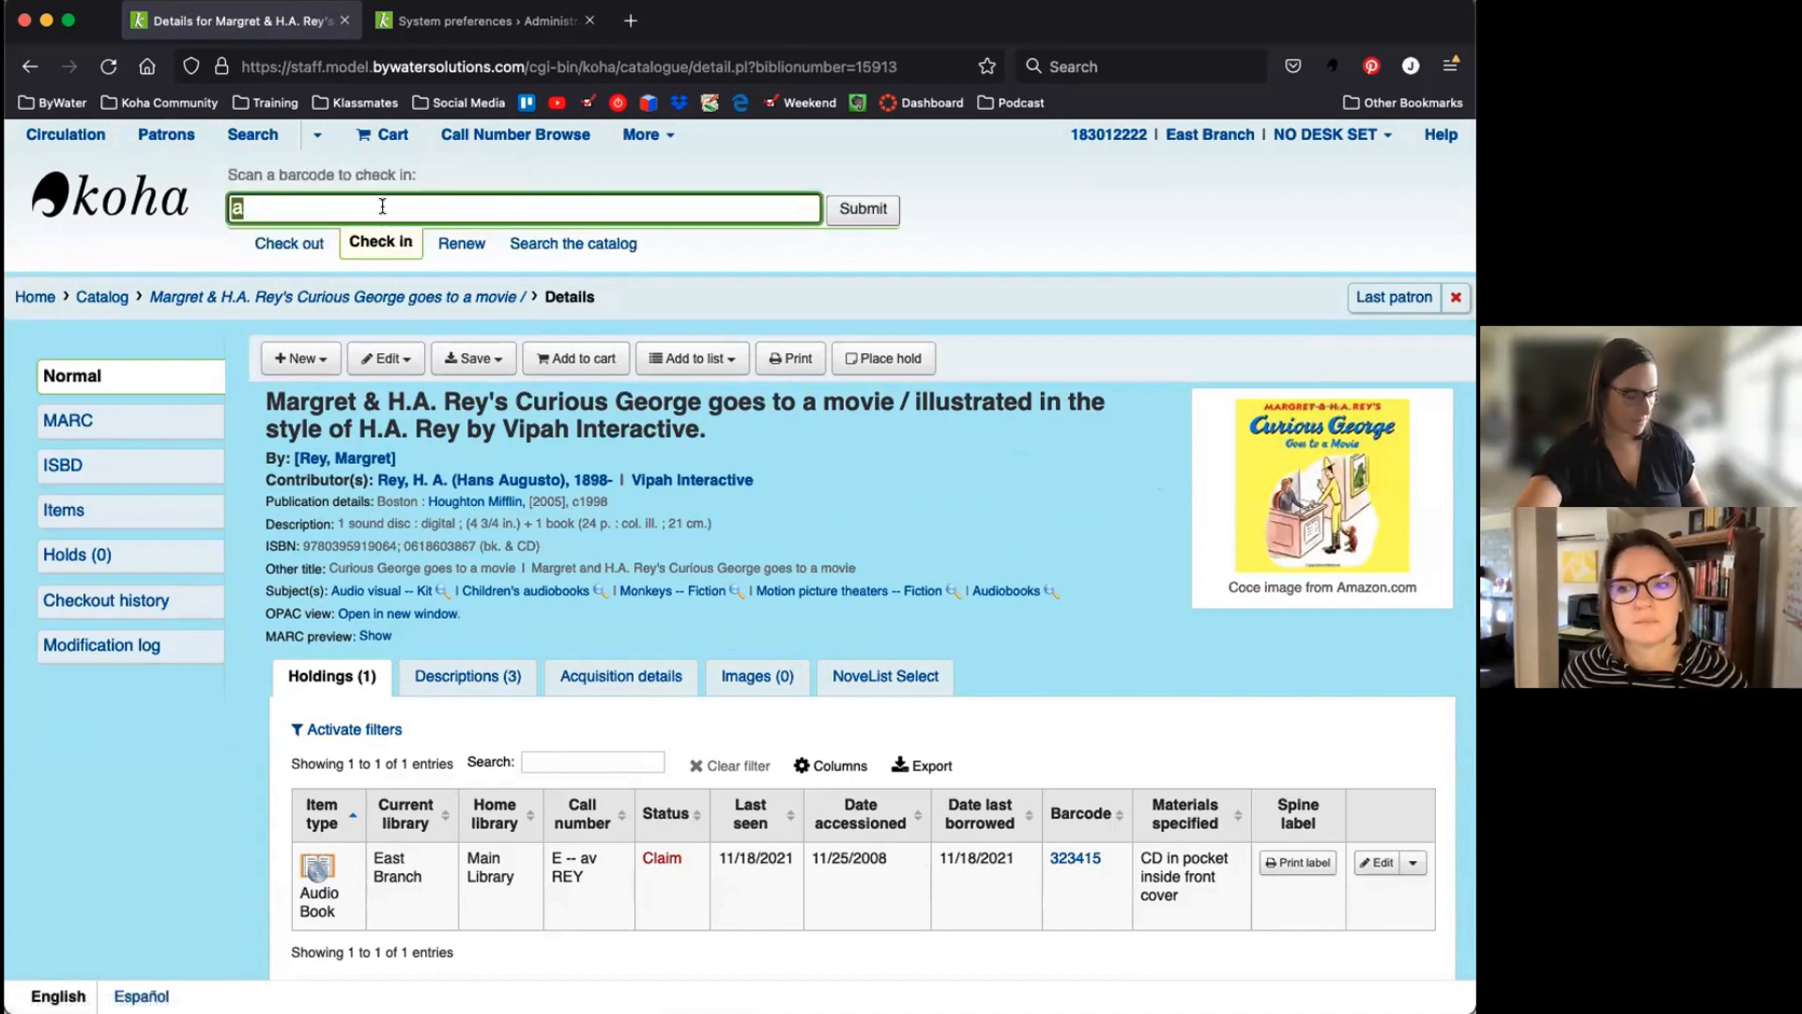
{"action": "type", "text": "323415"}
{"action": "key", "text": "Return"}
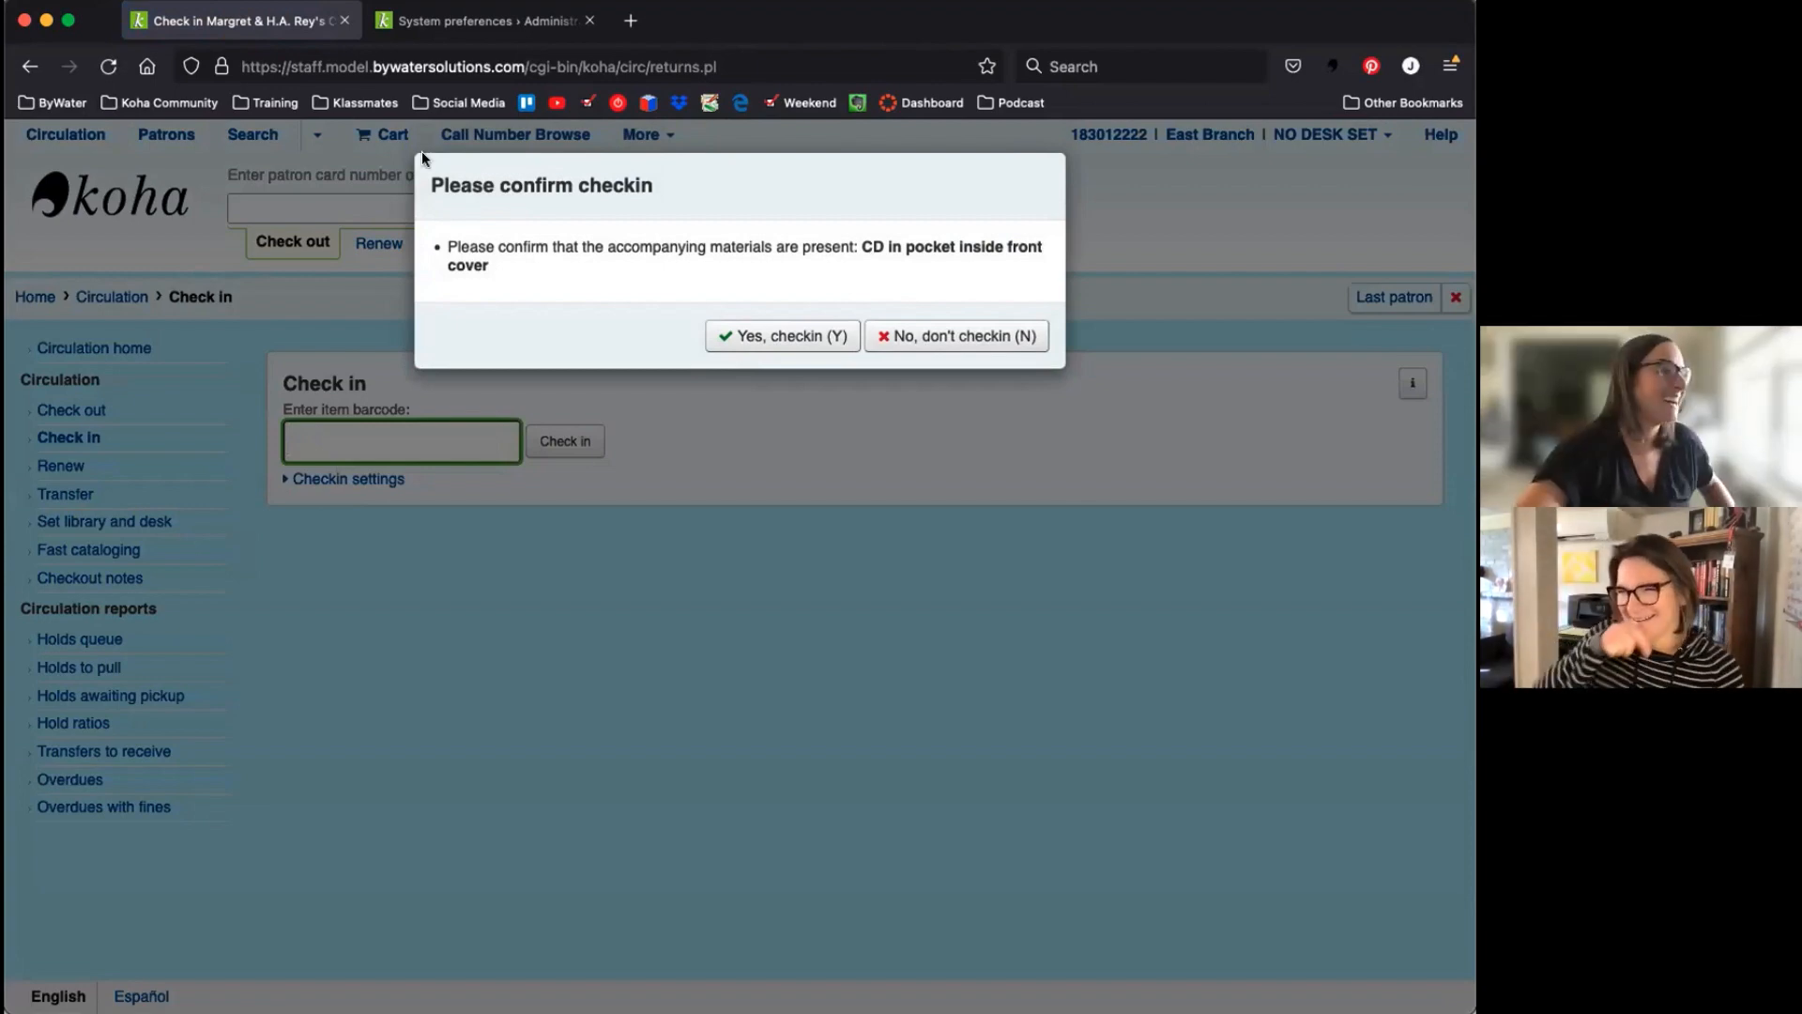
{"action": "left_click", "coordinate": [792, 346]}
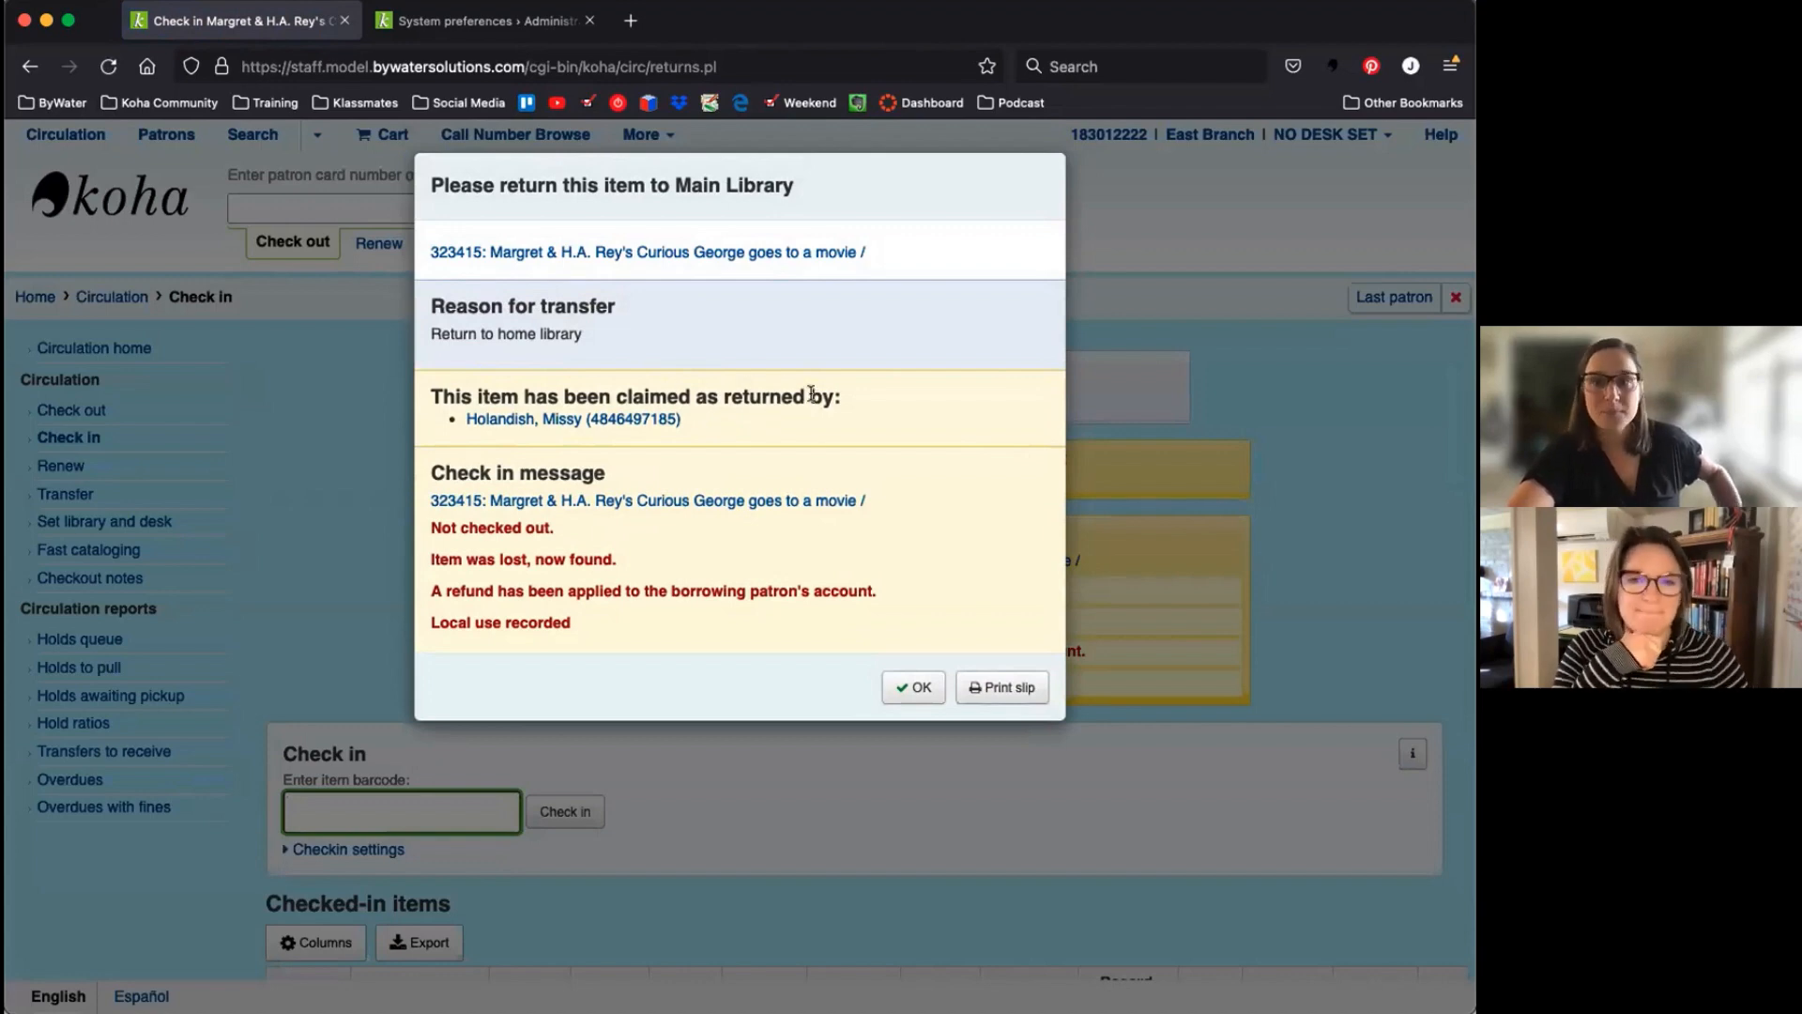
Open the record of the patron named in the claimed-as-returned message and show their return claims
{"action": "left_click", "coordinate": [538, 418]}
{"action": "scroll", "coordinate": [773, 690], "scroll_direction": "down", "scroll_amount": 2}
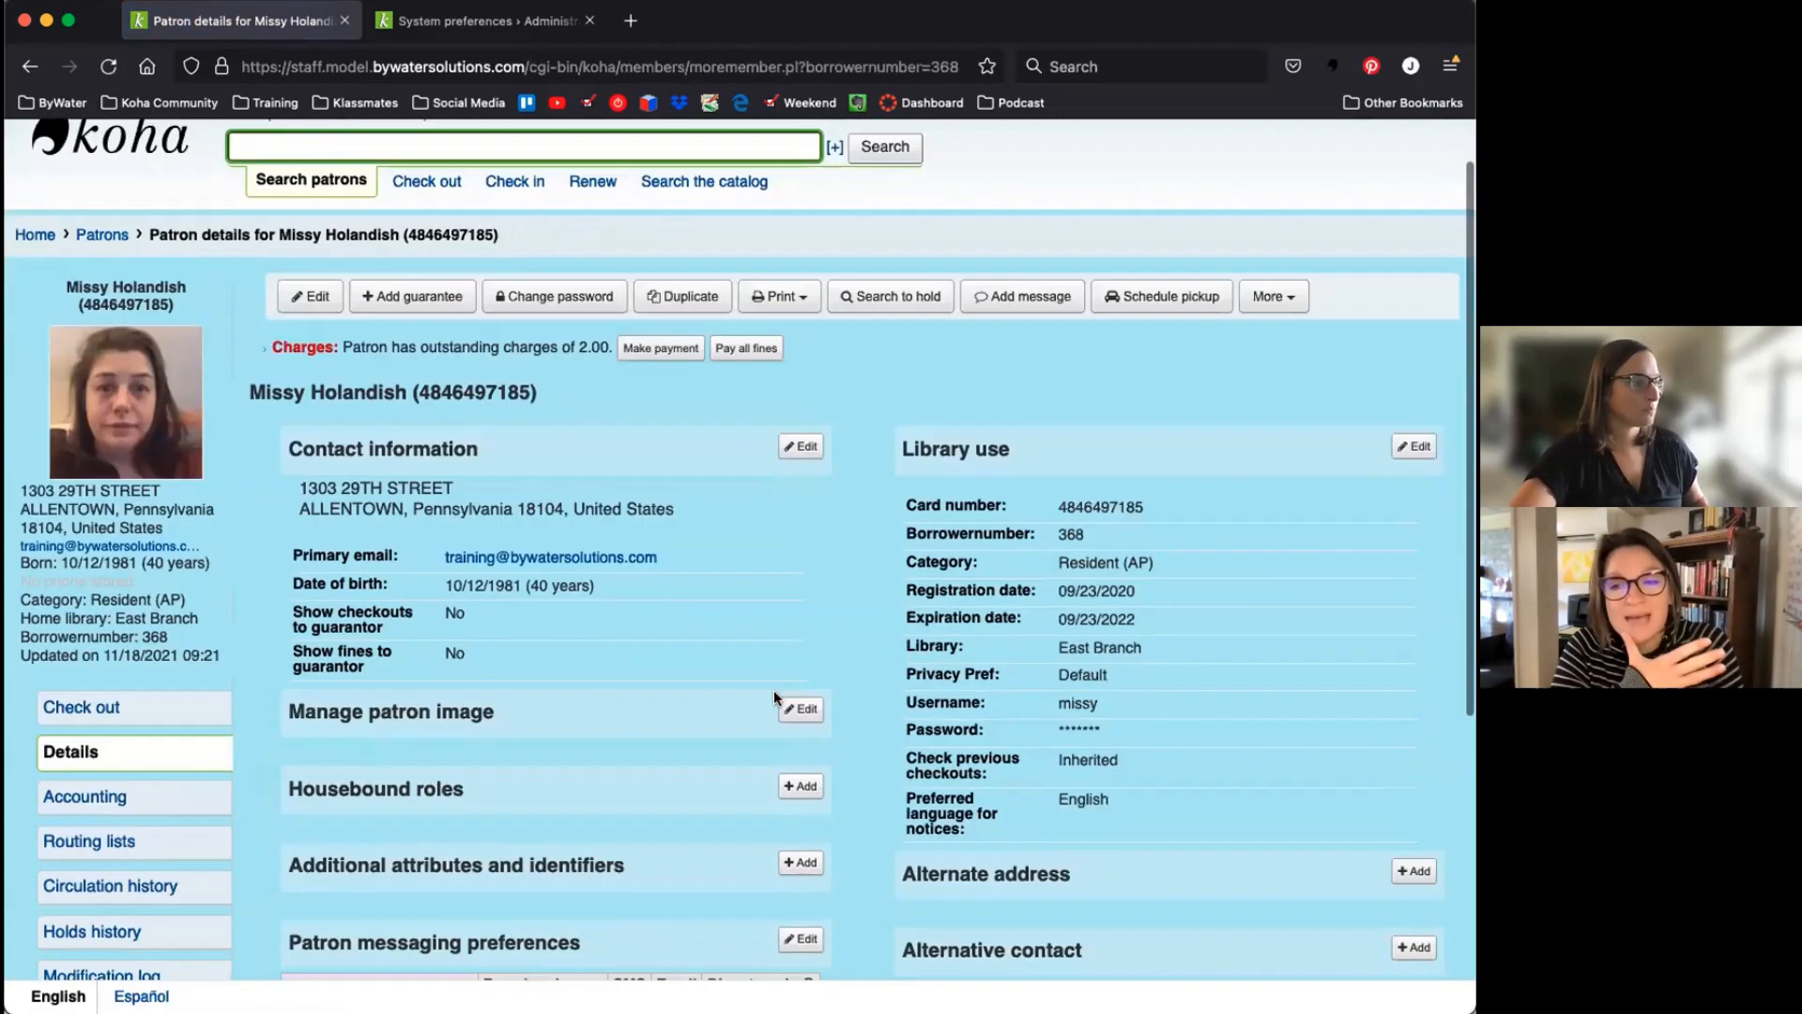
{"action": "scroll", "coordinate": [775, 697], "scroll_direction": "down", "scroll_amount": 5}
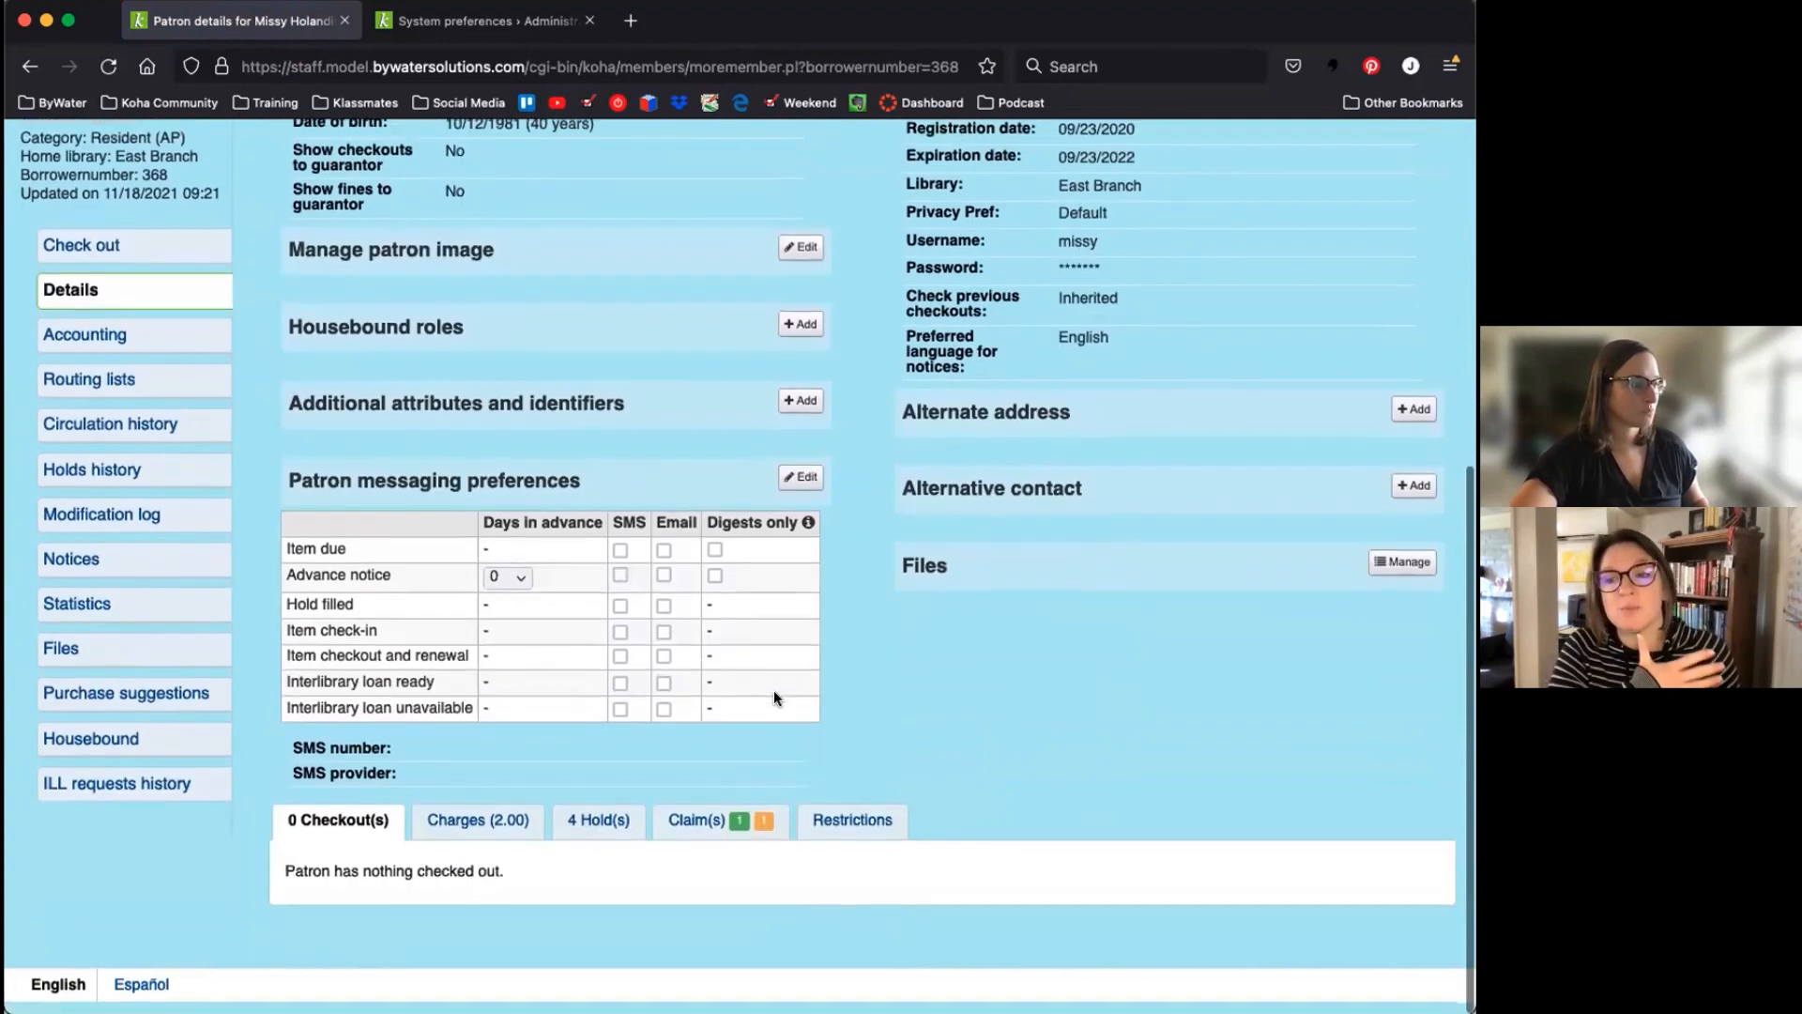
{"action": "scroll", "coordinate": [773, 690], "scroll_direction": "up", "scroll_amount": 1}
{"action": "left_click", "coordinate": [697, 829]}
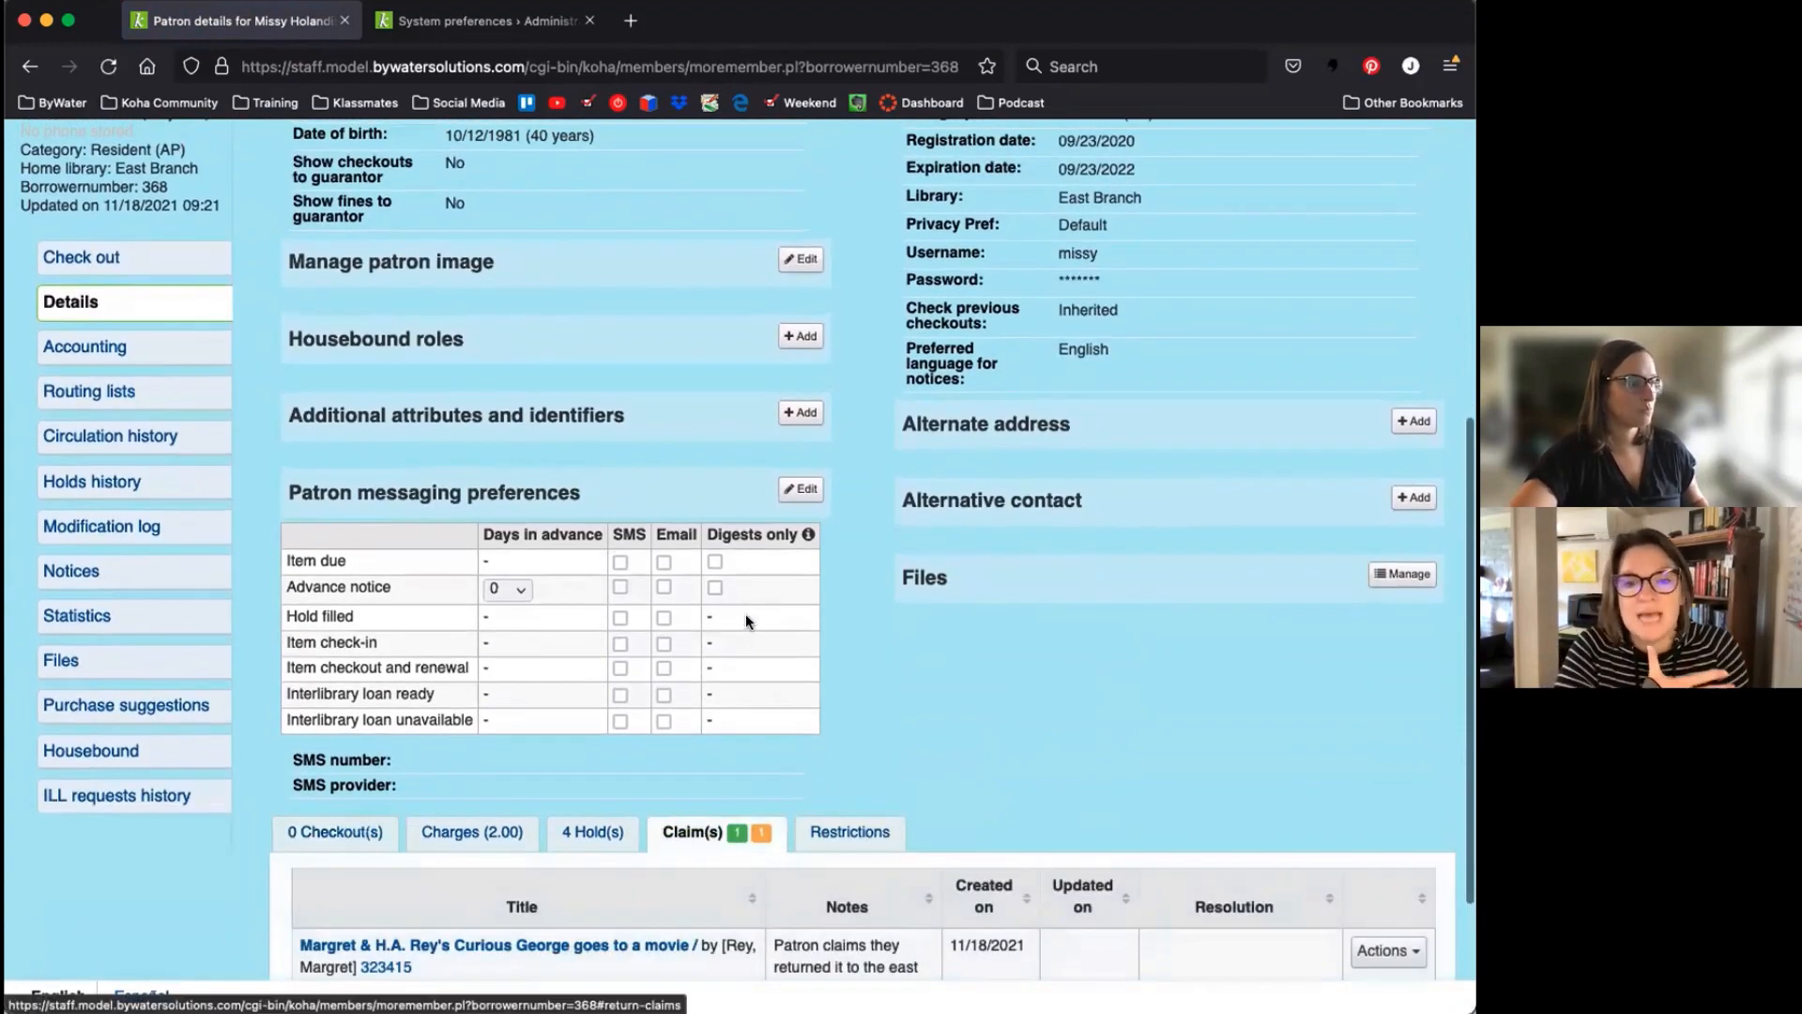
Resolve the Curious George return claim as "The library fairies took it" and return to the patron's checkout page
{"action": "scroll", "coordinate": [745, 614], "scroll_direction": "down", "scroll_amount": 2}
{"action": "left_click", "coordinate": [1389, 761]}
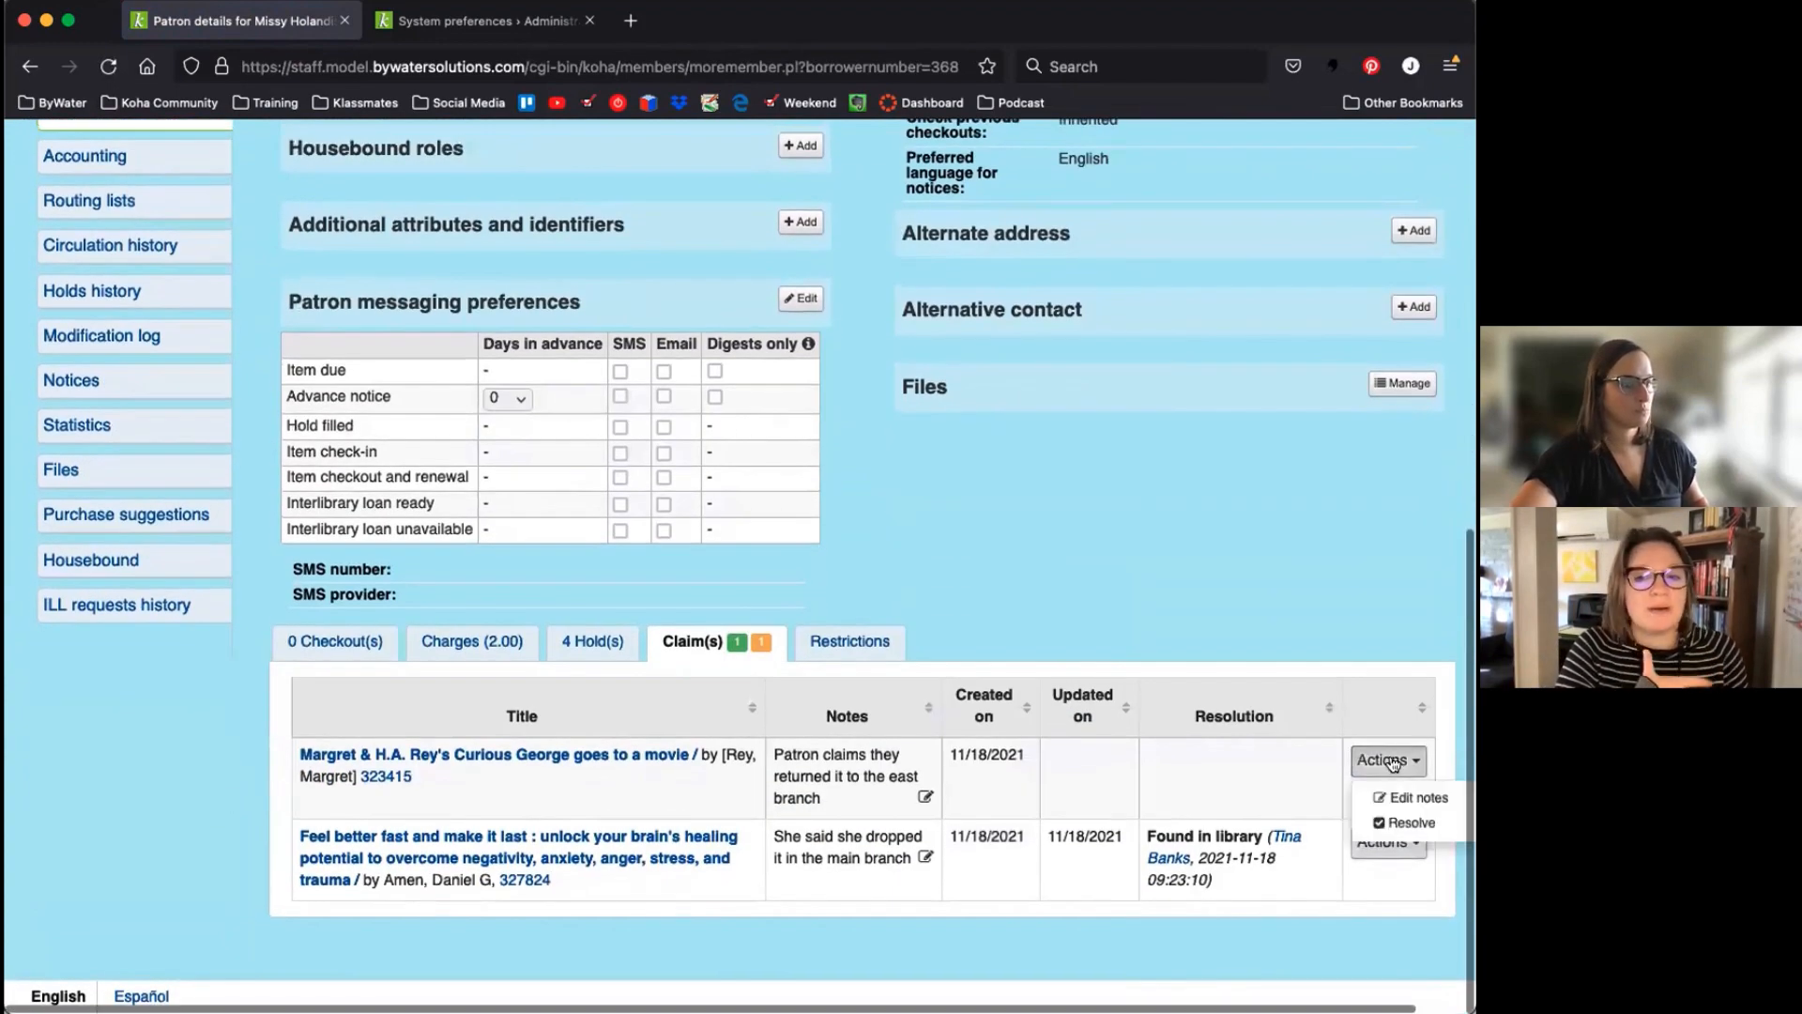
{"action": "left_click", "coordinate": [1405, 824]}
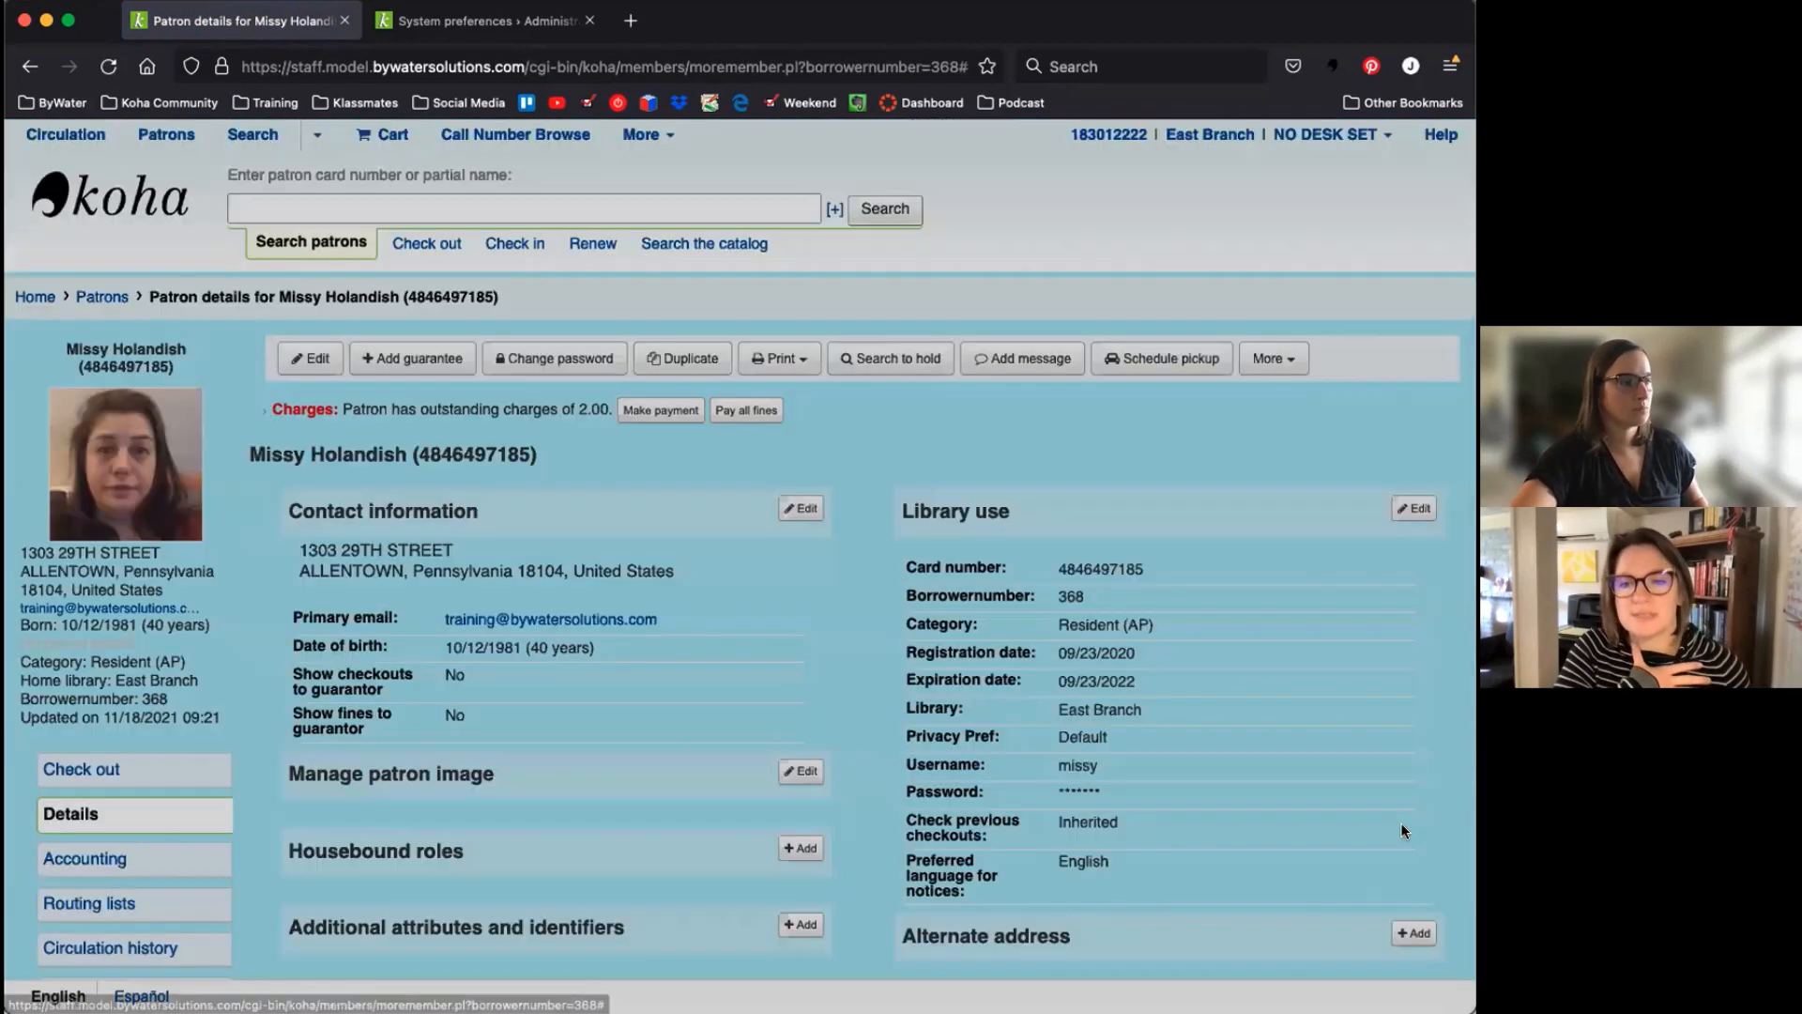
{"action": "left_click", "coordinate": [630, 267]}
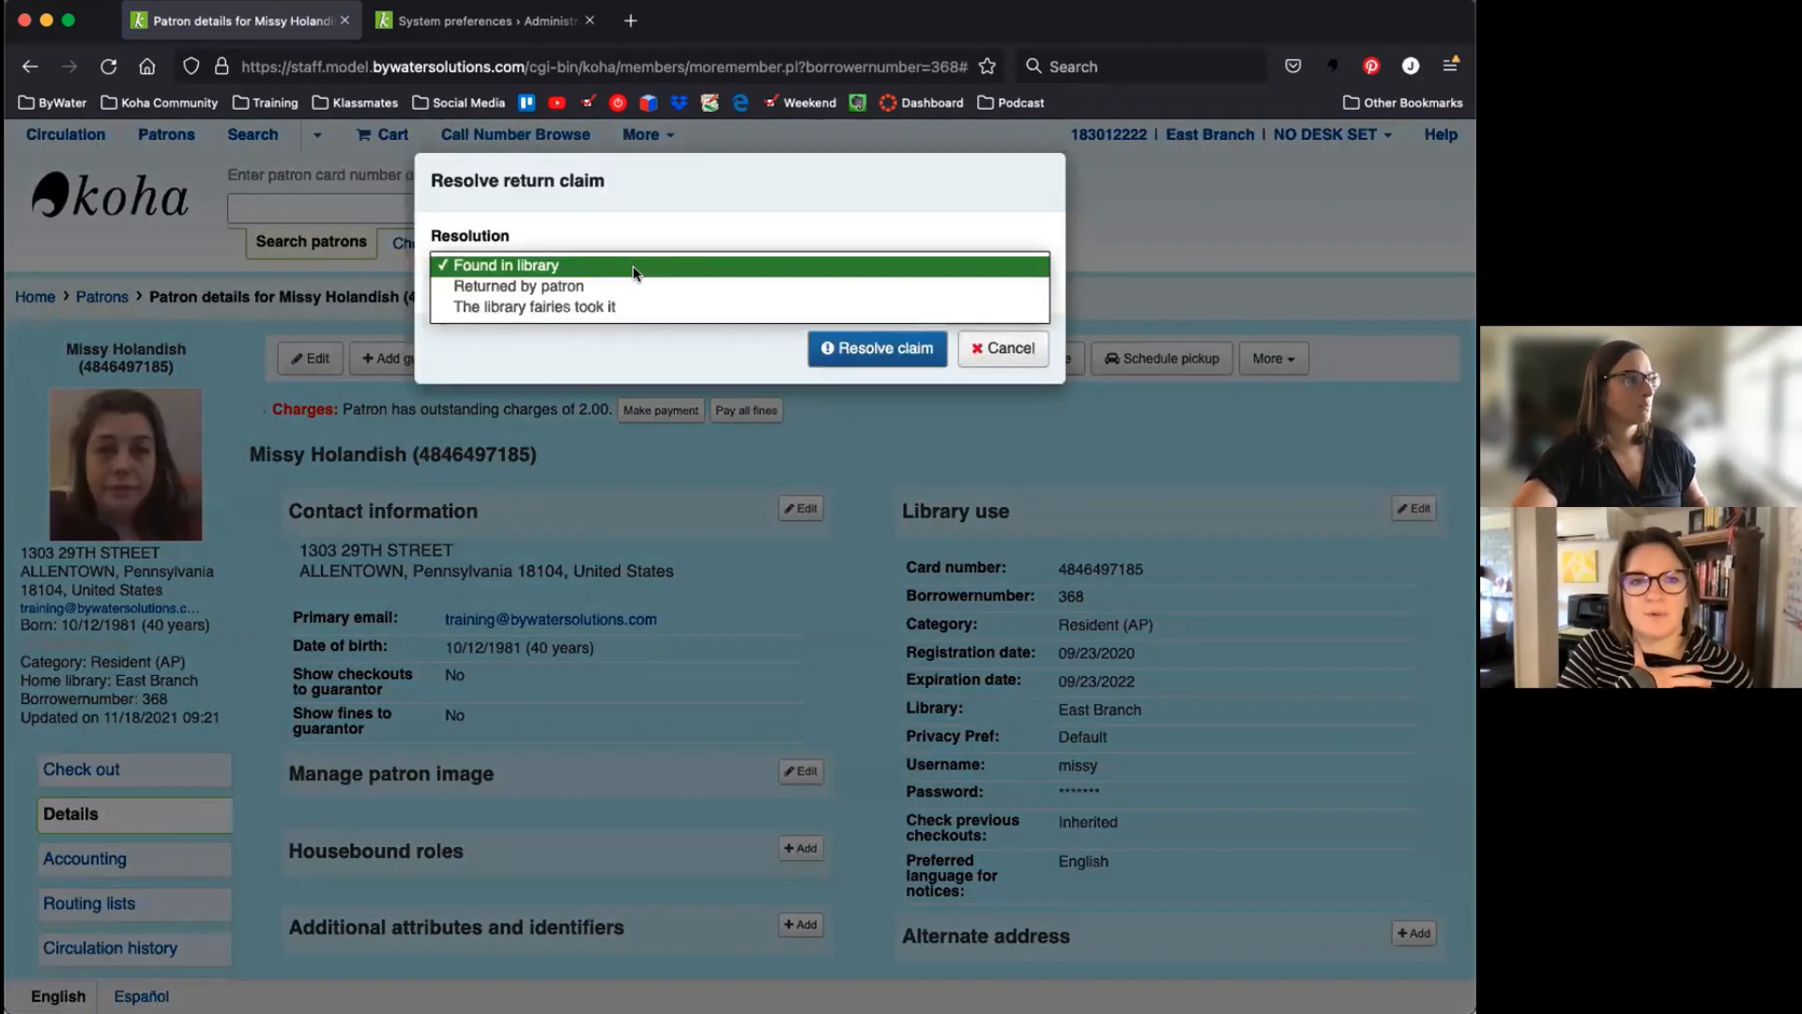
{"action": "left_click", "coordinate": [614, 310]}
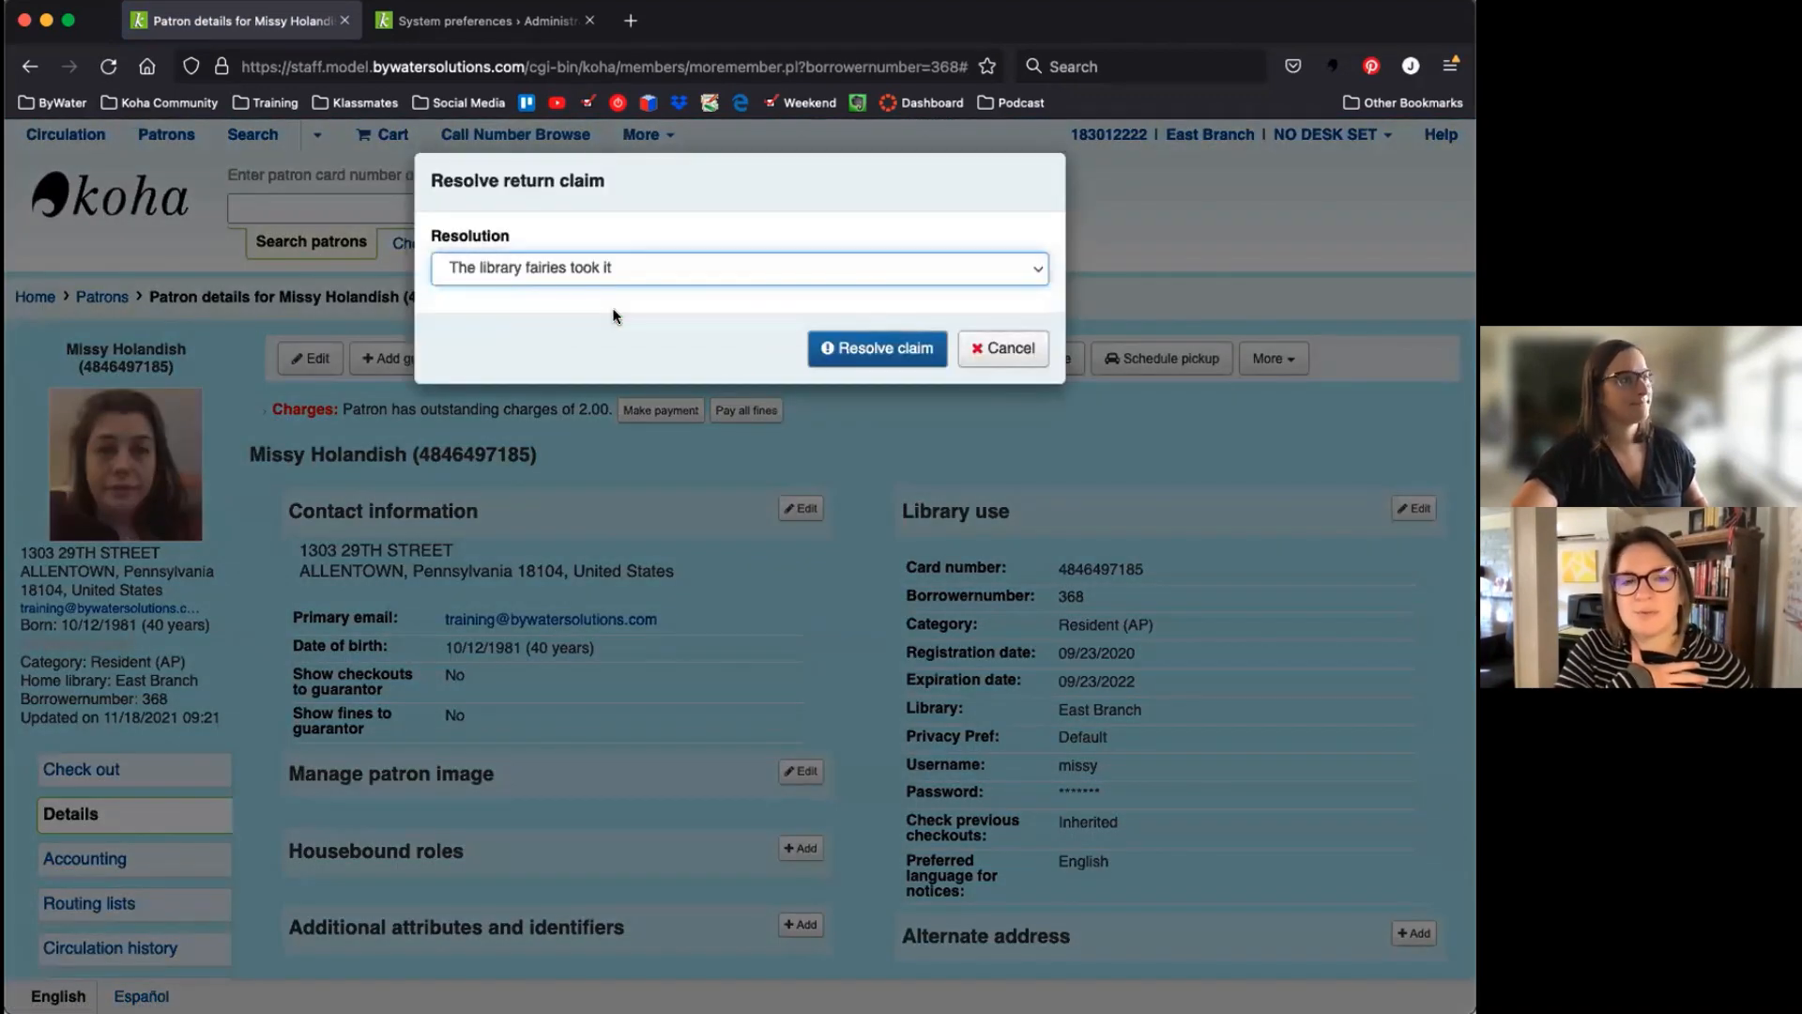
{"action": "left_click", "coordinate": [876, 350]}
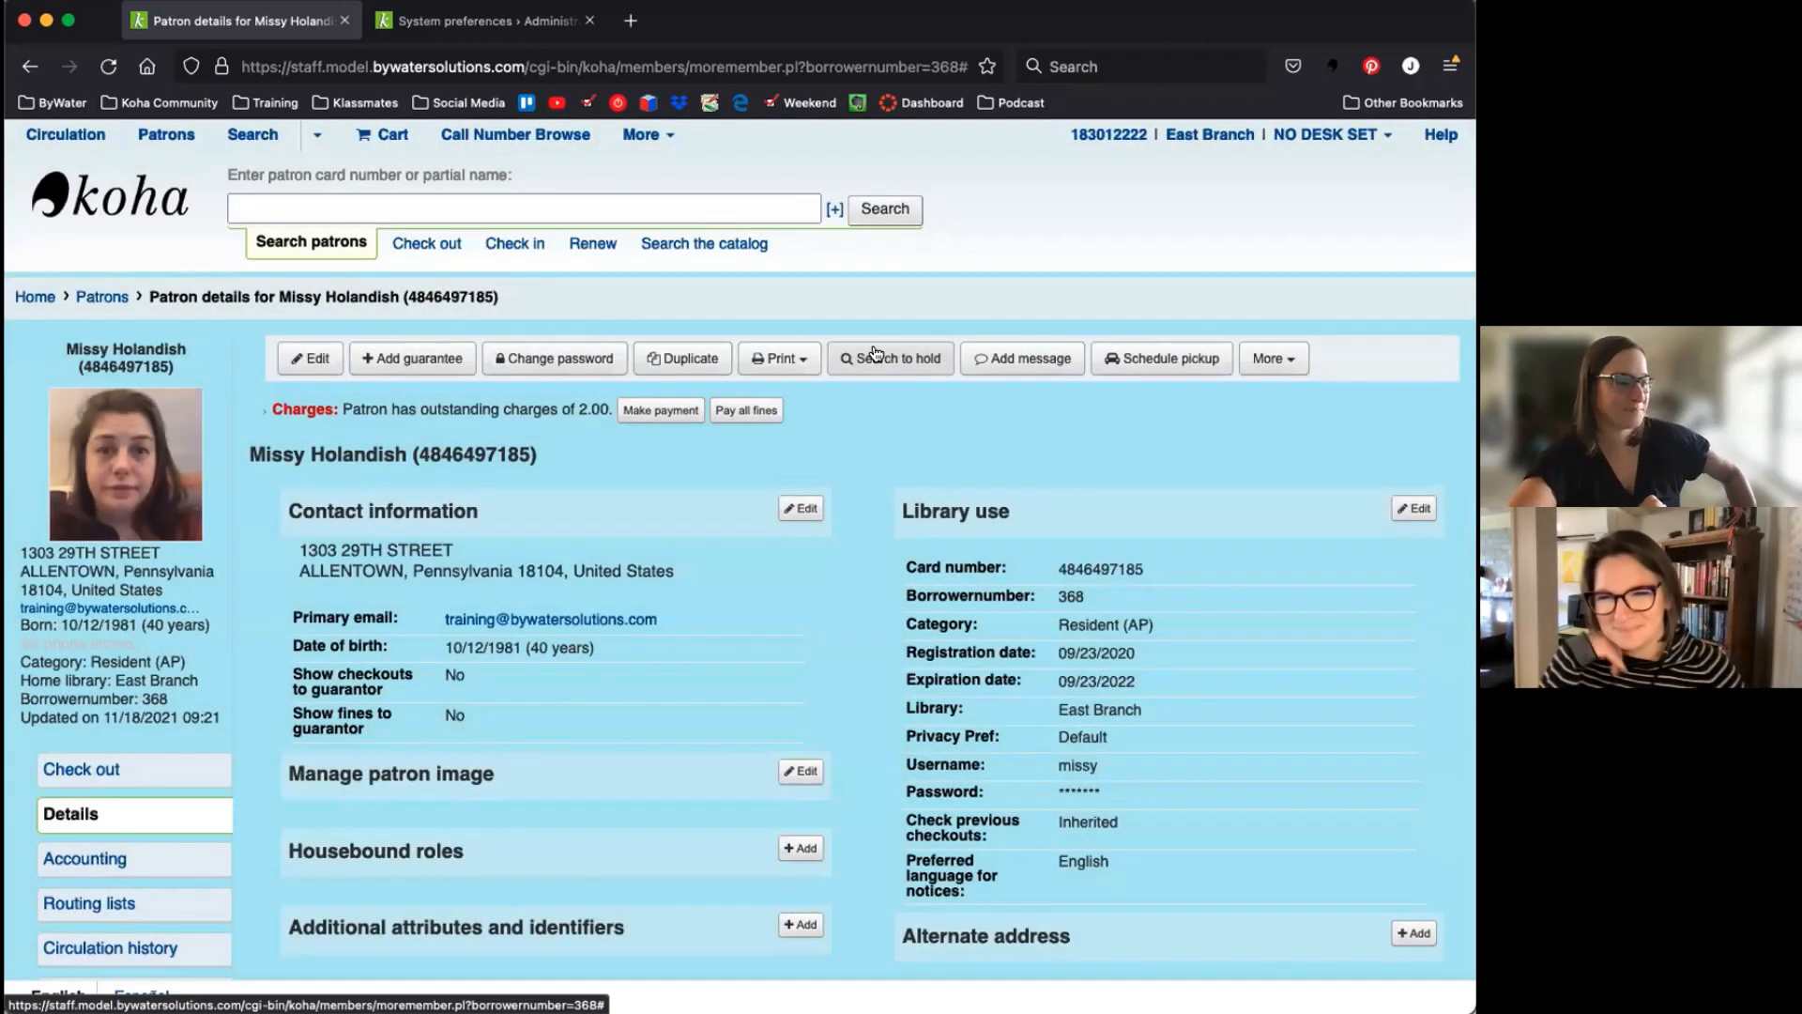
{"action": "scroll", "coordinate": [873, 354], "scroll_direction": "down", "scroll_amount": 3}
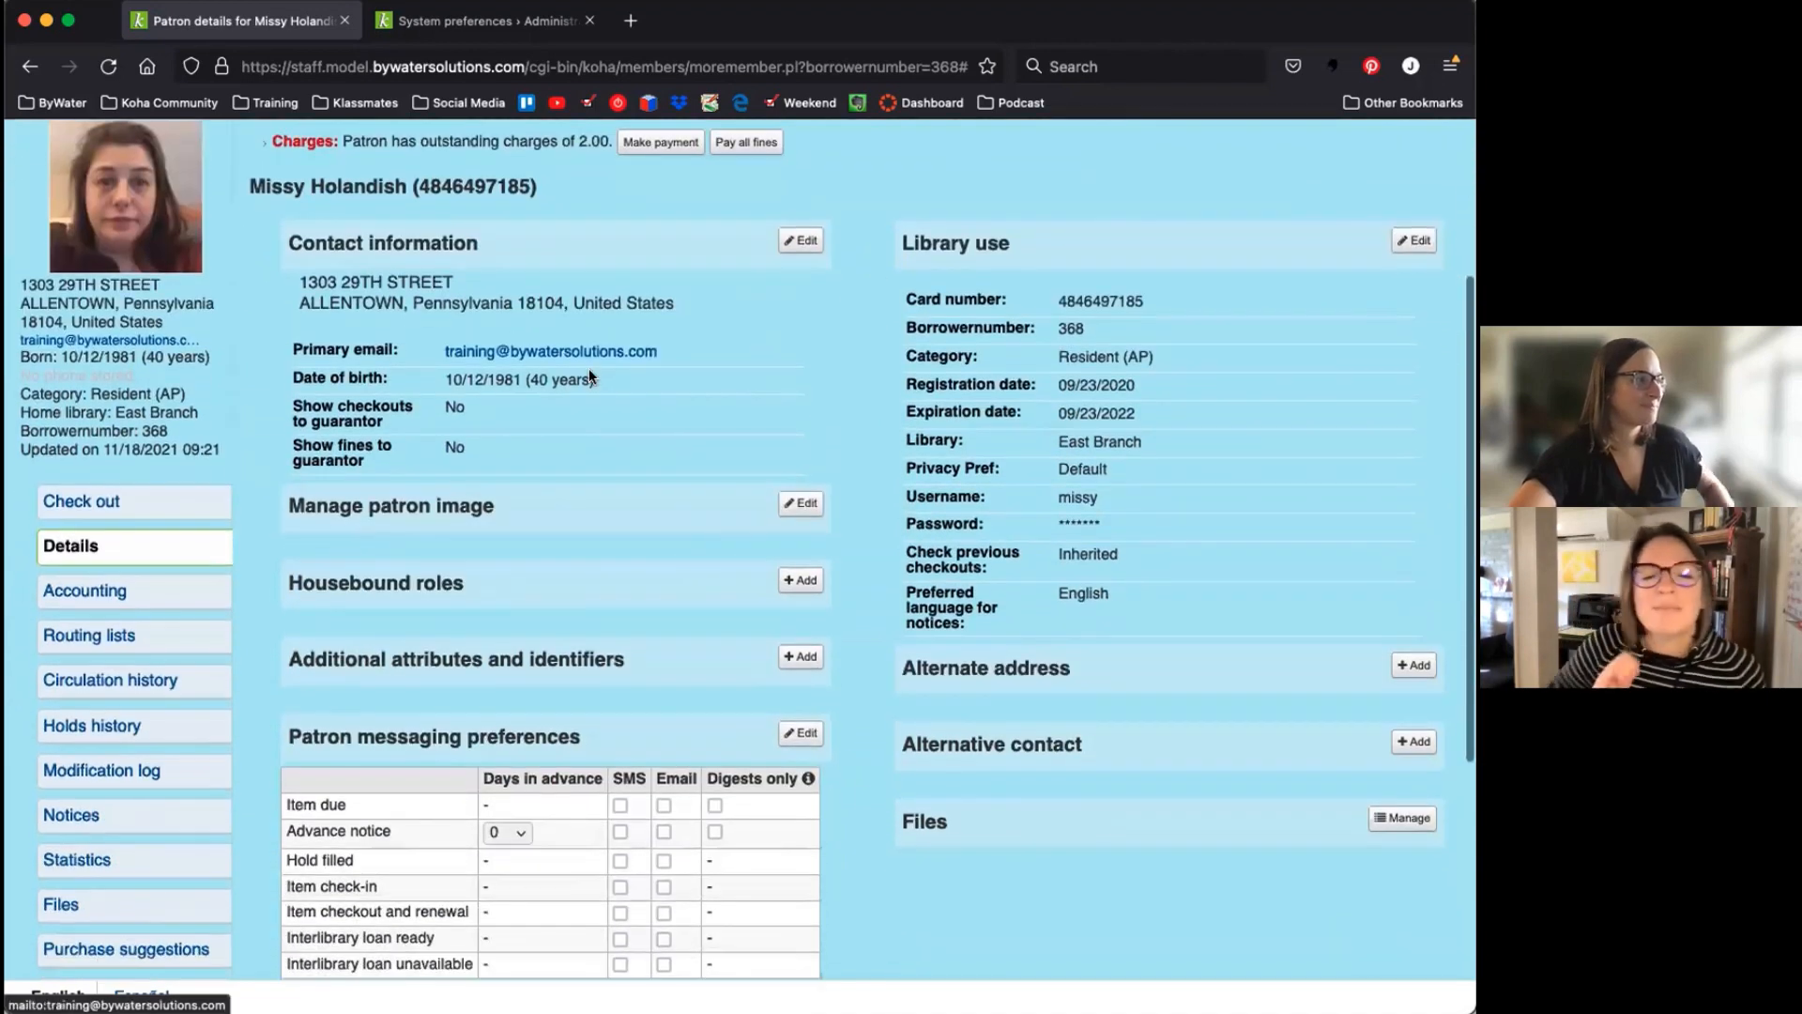
{"action": "left_click", "coordinate": [129, 500]}
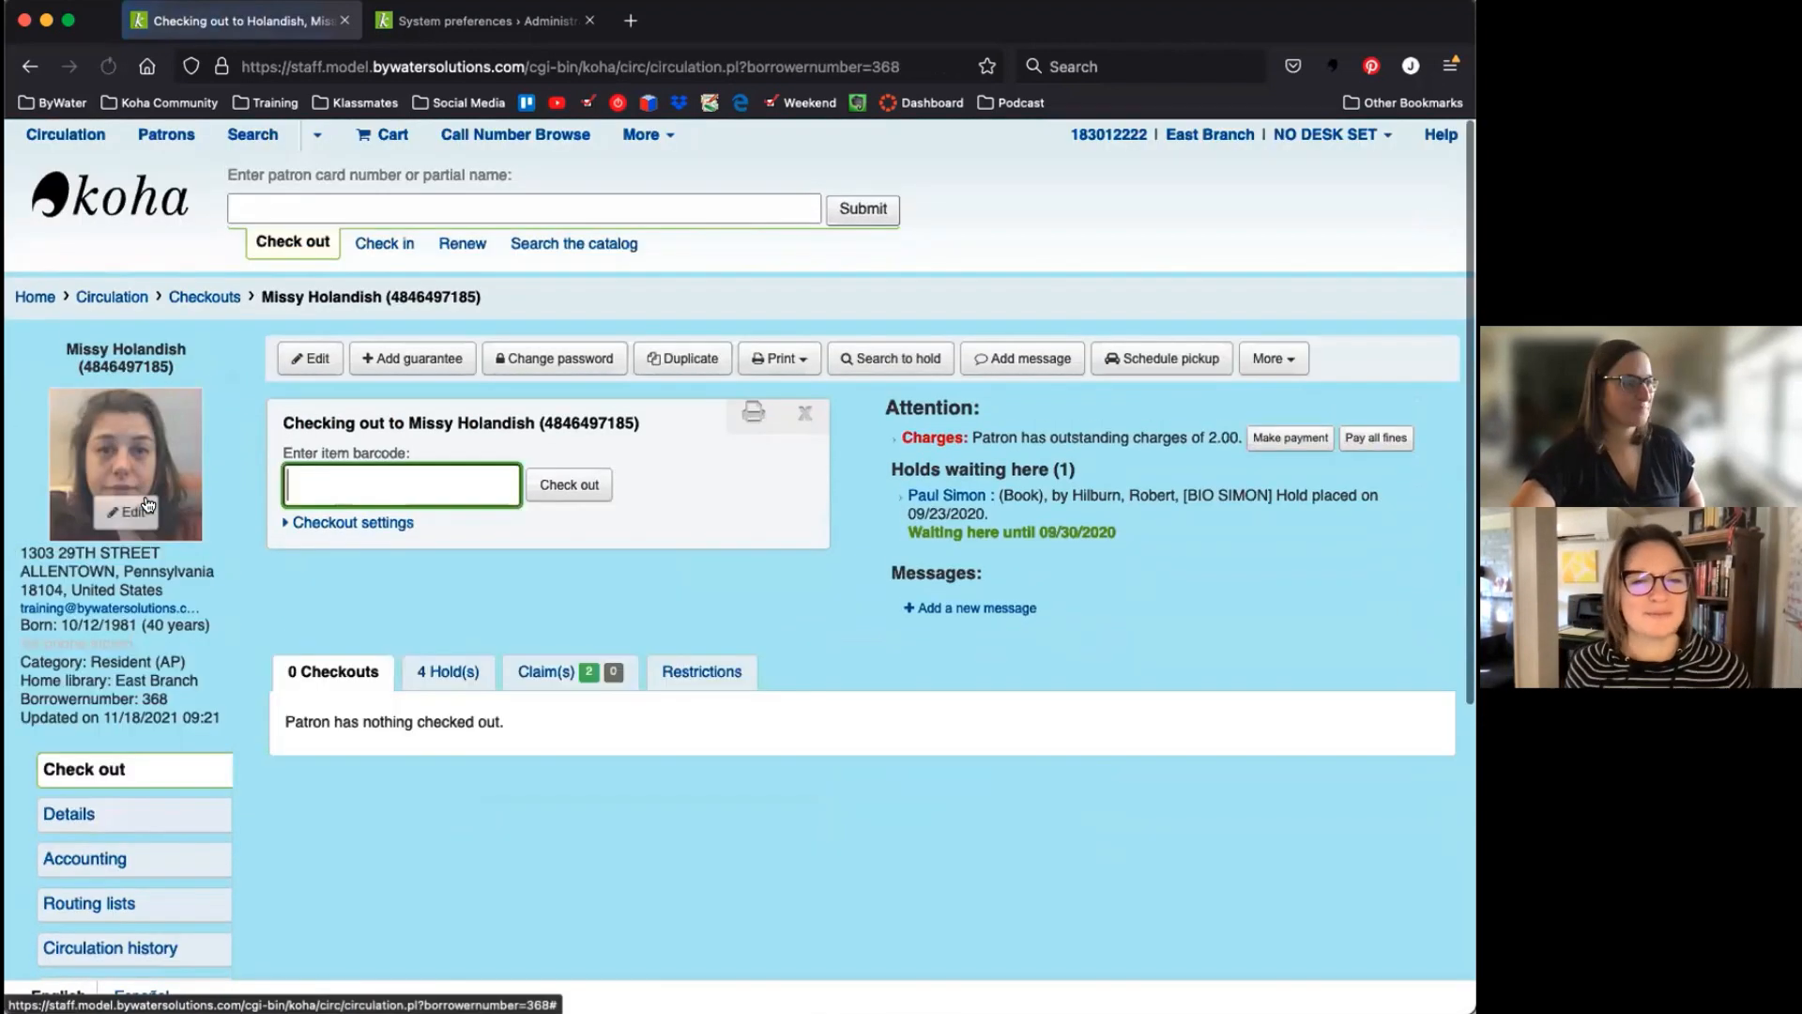